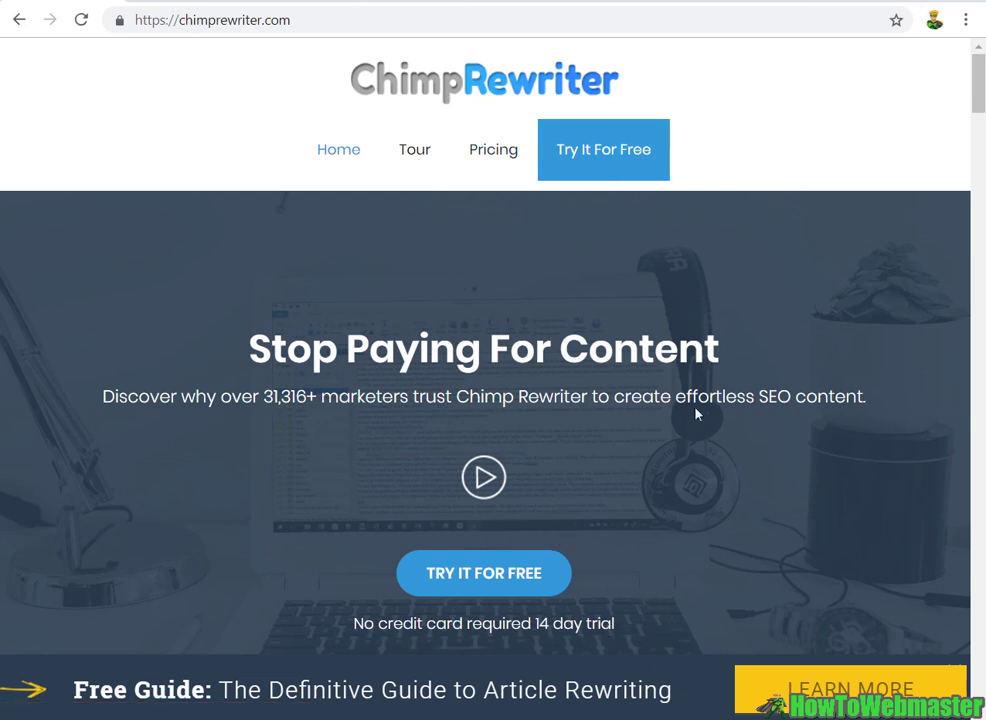
Step: Scroll to 'Integrates With the Software' and highlight the API paragraph mentioning WP Robot, RankWyz and GSA
scroll(598, 383, "down", 1)
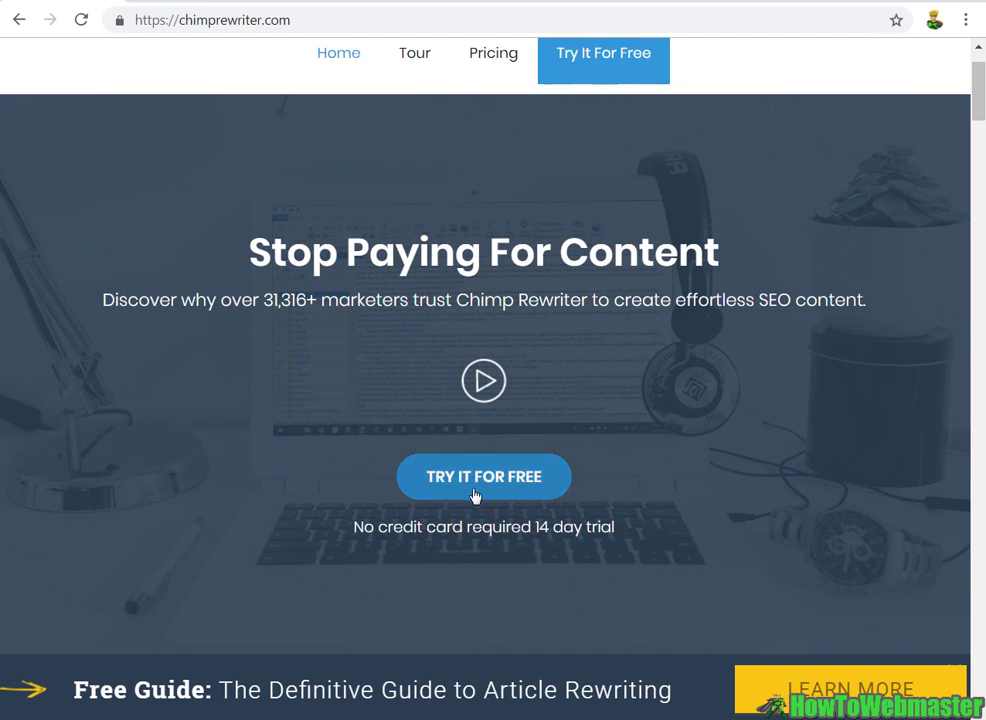
scroll(706, 363, "up", 1)
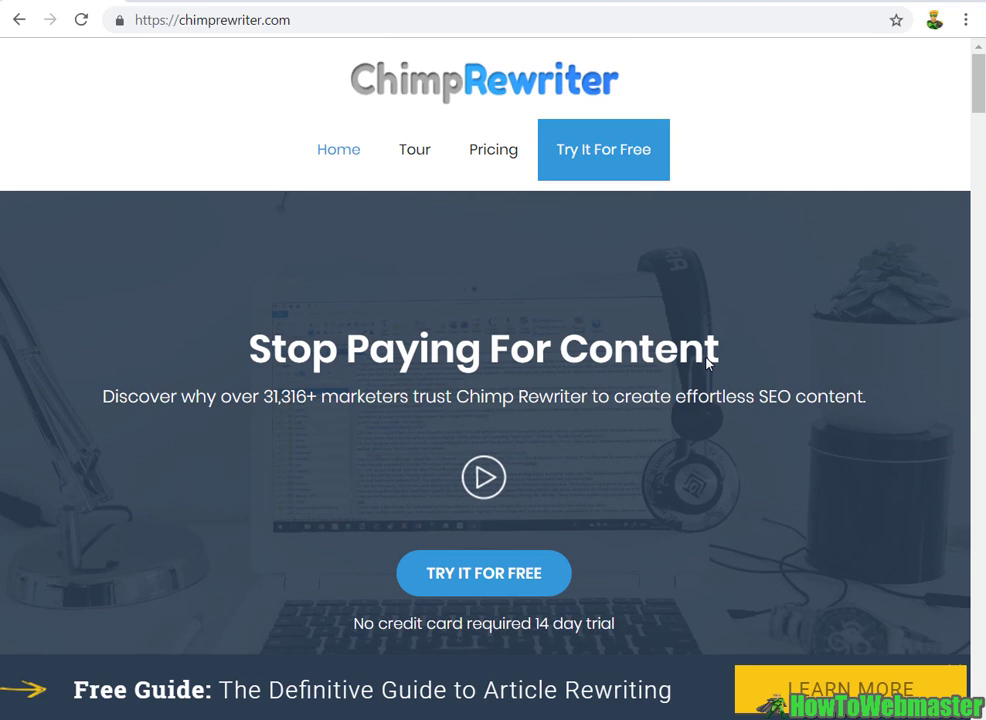
scroll(706, 363, "down", 7)
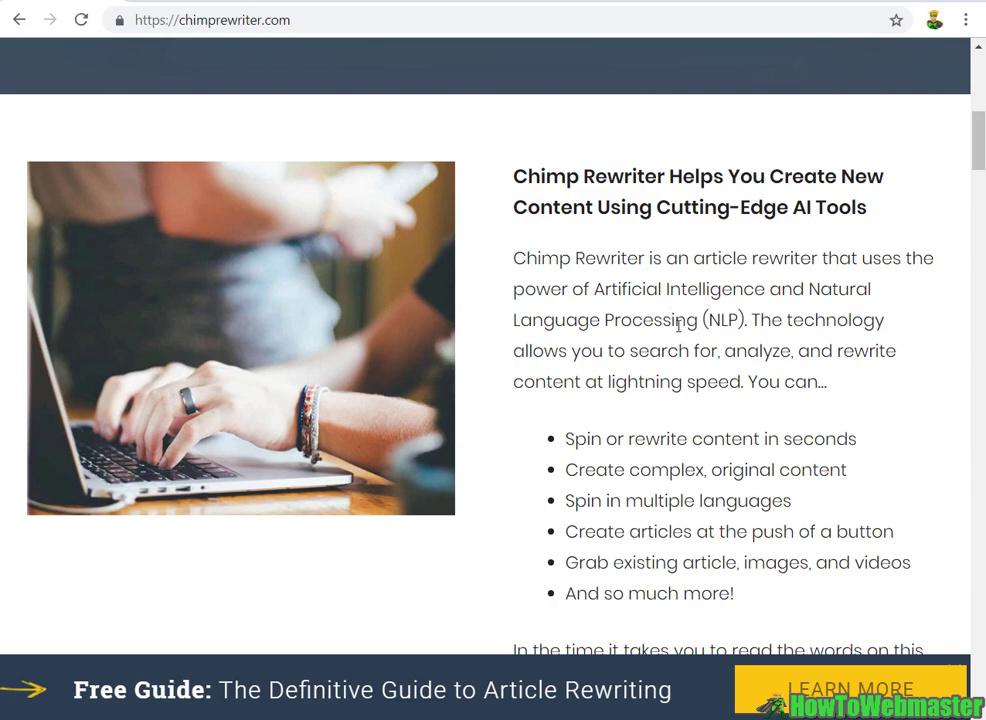
scroll(678, 325, "down", 5)
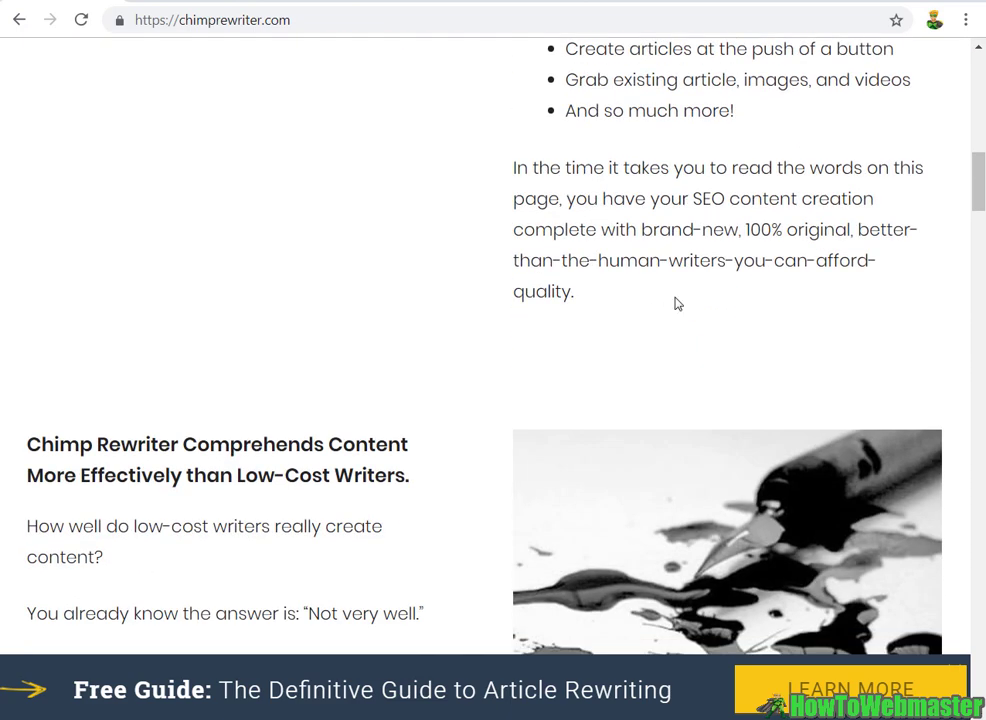
scroll(675, 304, "up", 2)
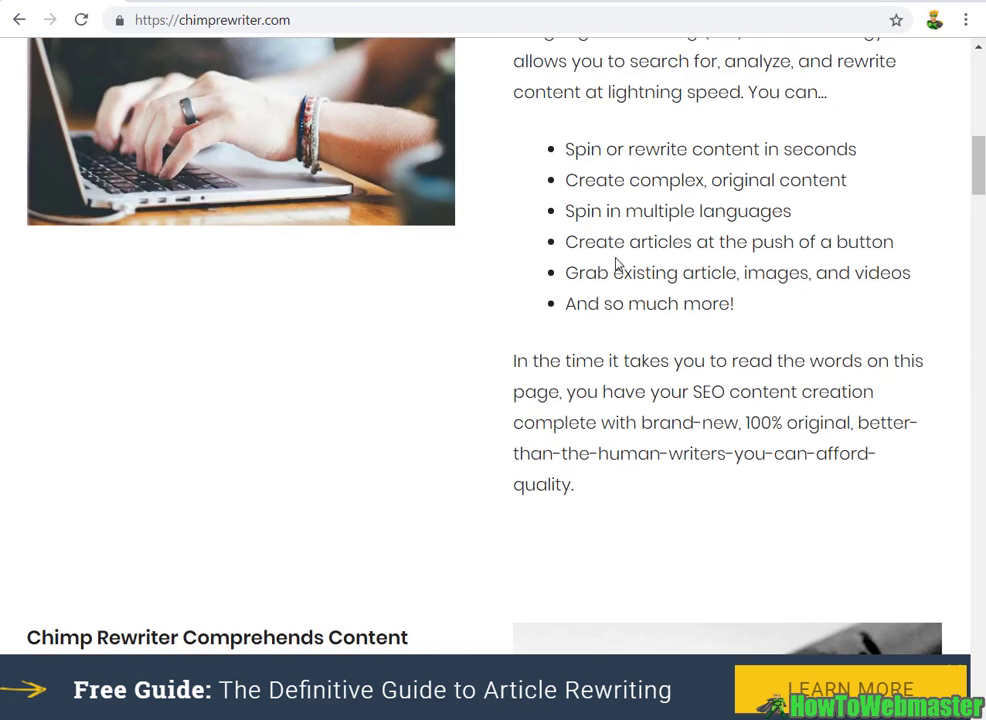
scroll(488, 389, "down", 10)
scroll(560, 340, "up", 3)
scroll(627, 298, "down", 4)
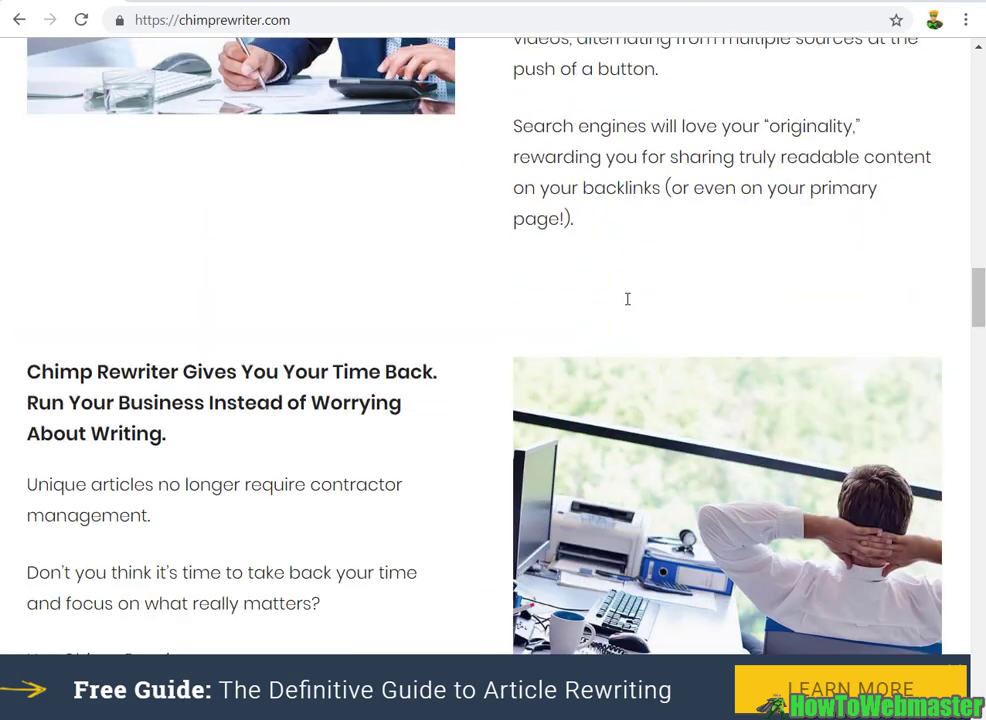
scroll(616, 307, "down", 2)
scroll(520, 318, "down", 3)
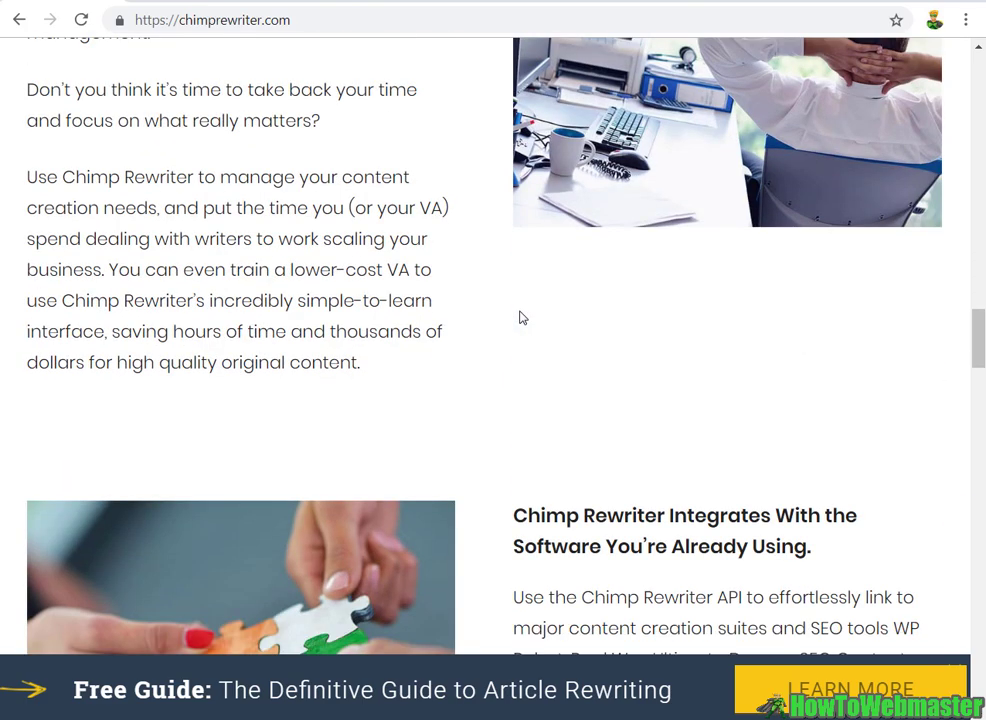
scroll(520, 318, "down", 10)
scroll(403, 172, "up", 3)
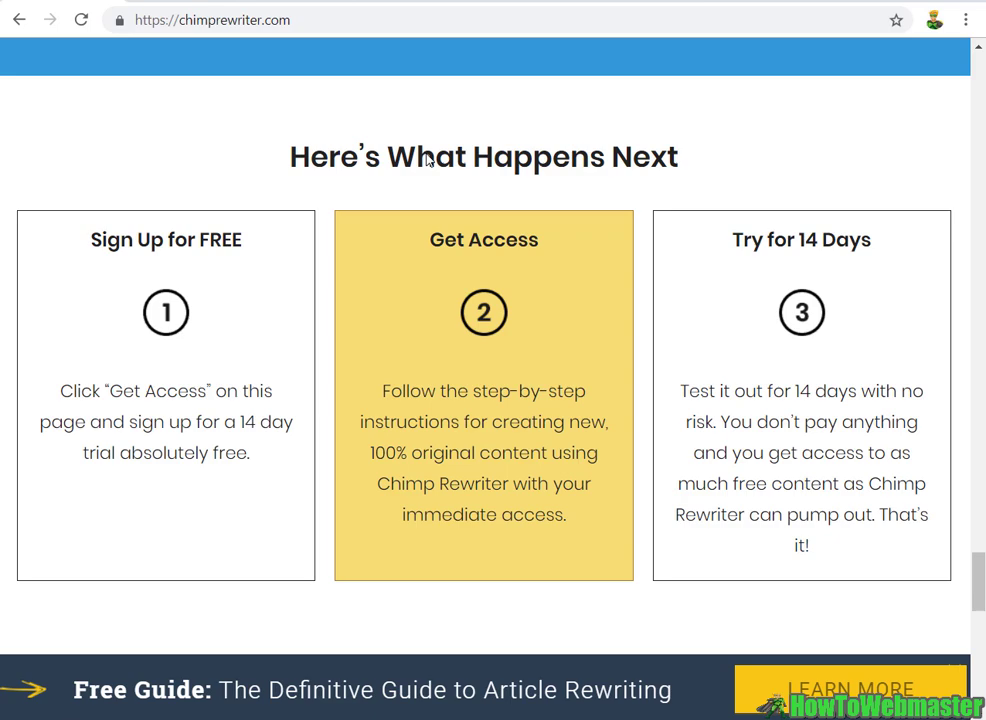
scroll(513, 187, "up", 10)
scroll(548, 198, "down", 3)
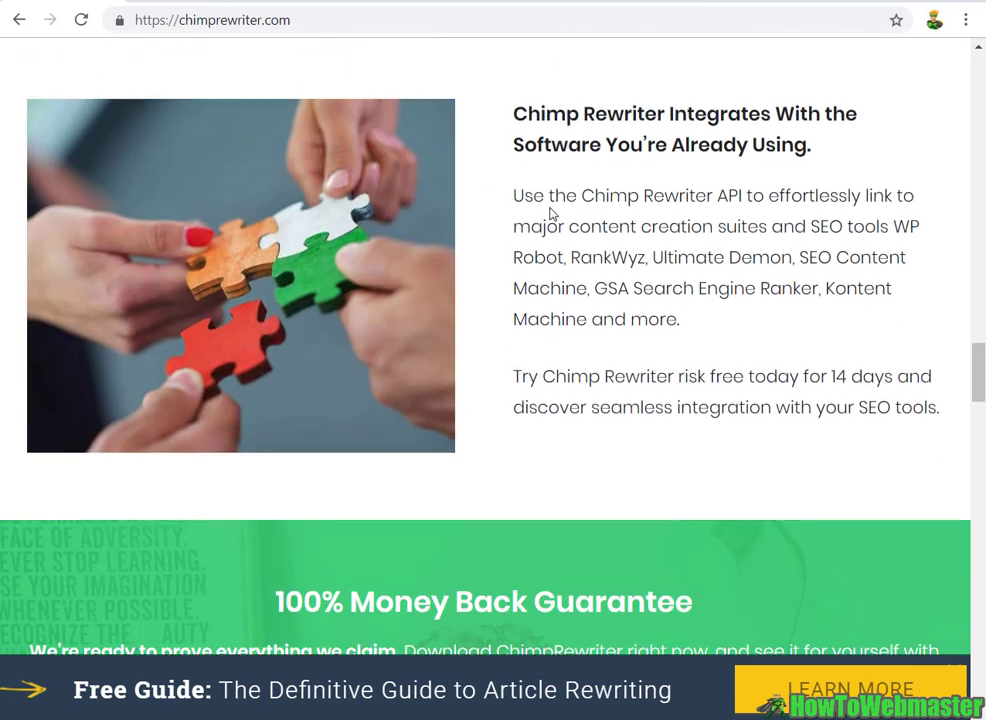
left_click_drag(511, 200, 922, 368)
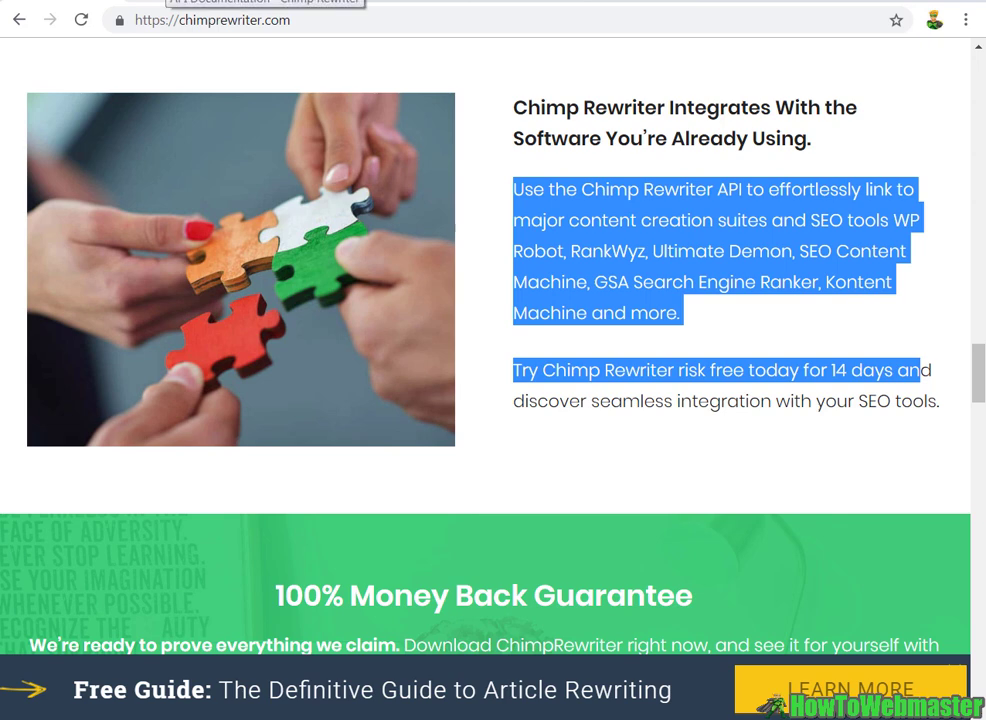
Step: On the Pricing page, highlight the 1500 requests/month limit and the Windows 7/8/10 and Mac emulator notes
left_click(180, 2)
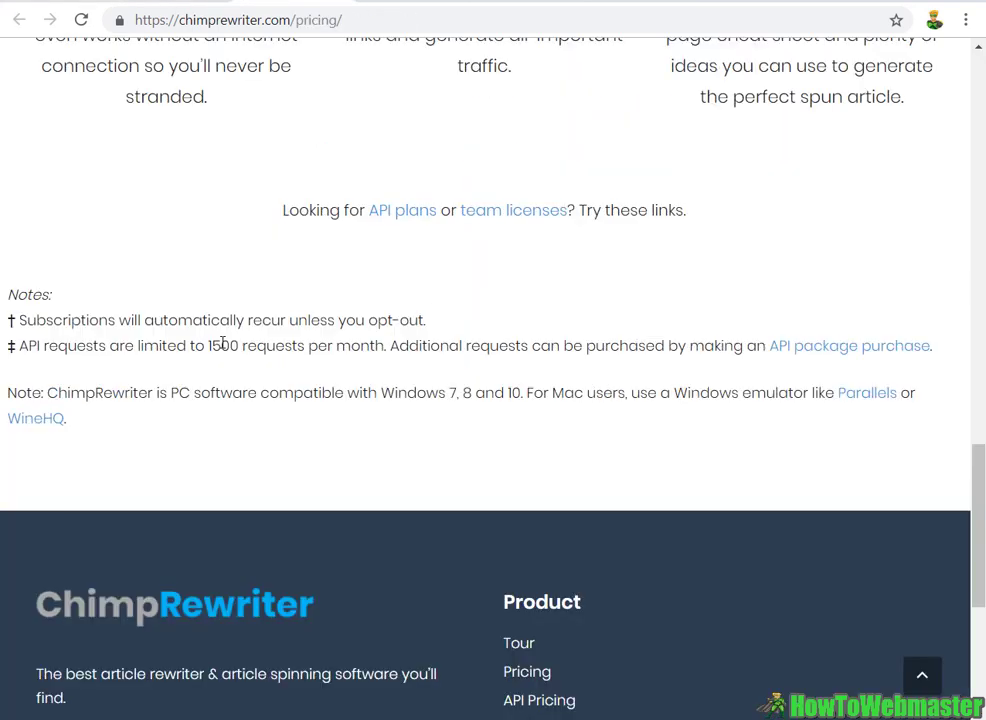
left_click_drag(208, 343, 385, 341)
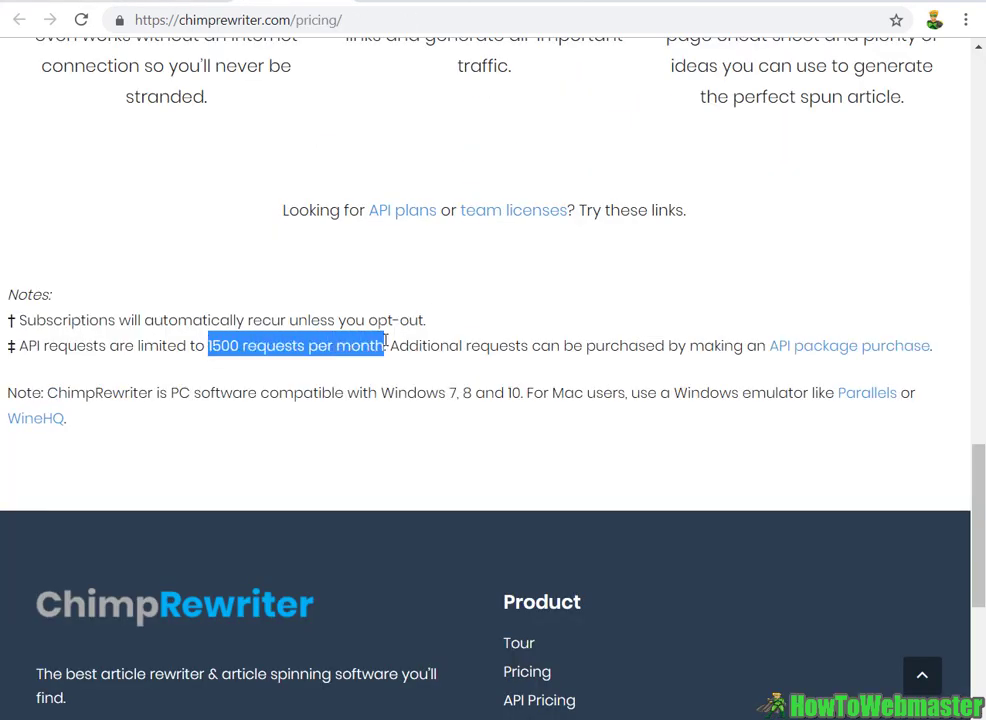
left_click(54, 398)
left_click_drag(51, 397, 921, 403)
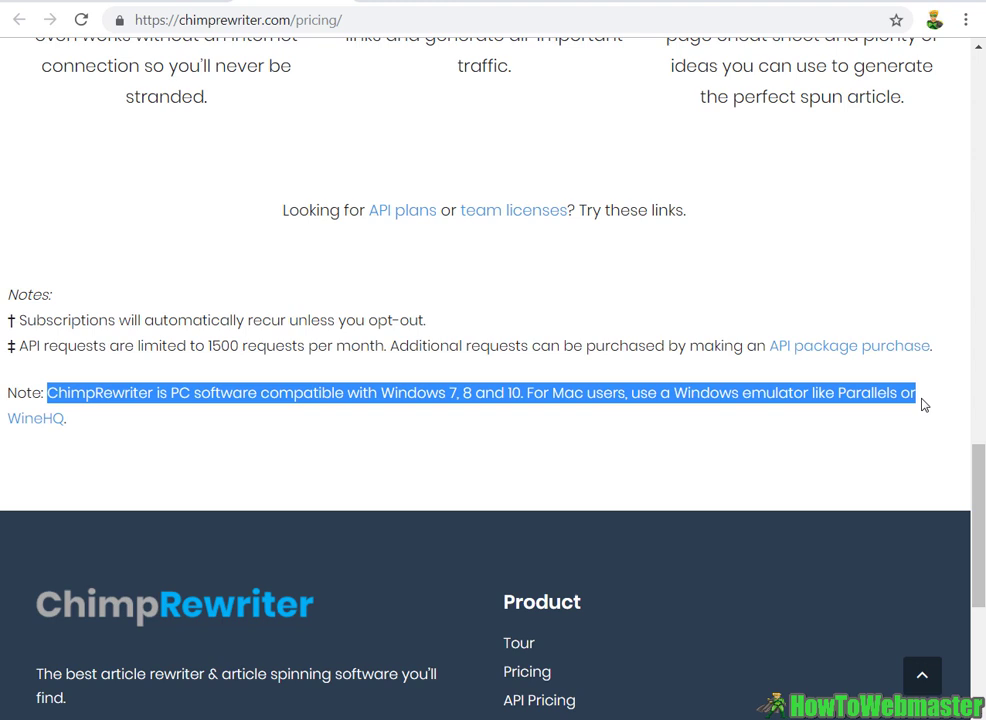
left_click(322, 421)
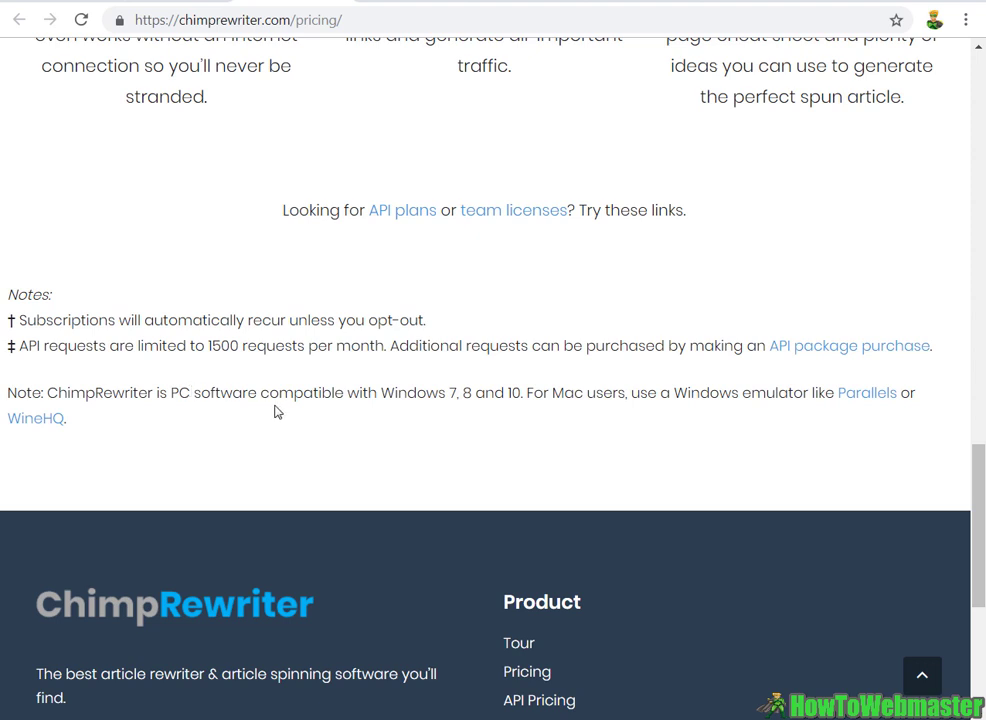
left_click_drag(522, 392, 345, 392)
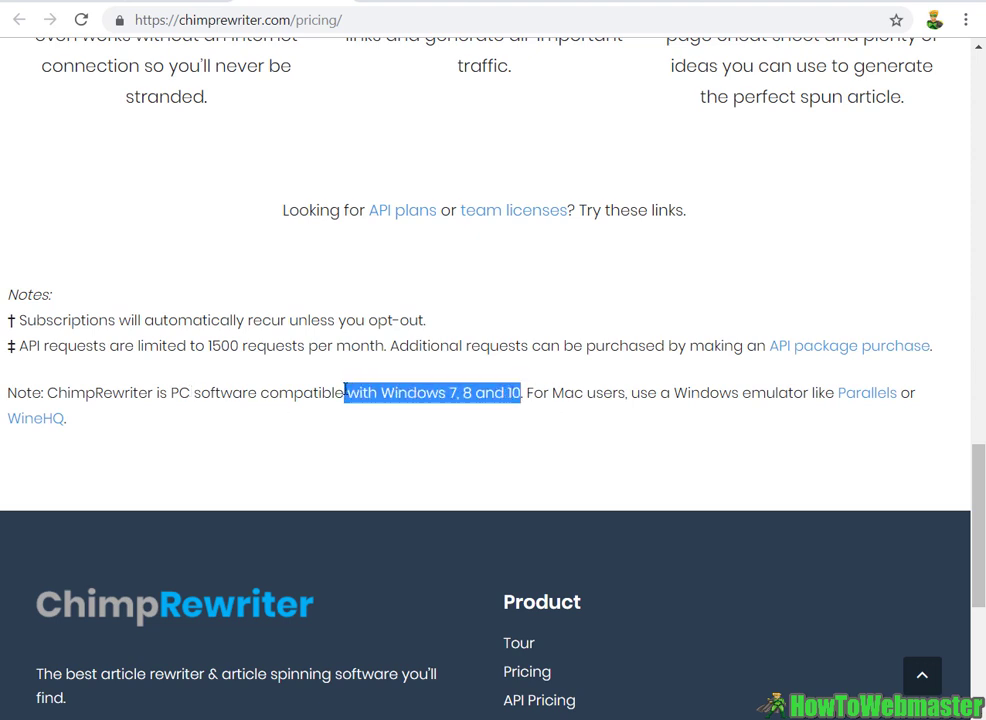
left_click_drag(550, 393, 703, 397)
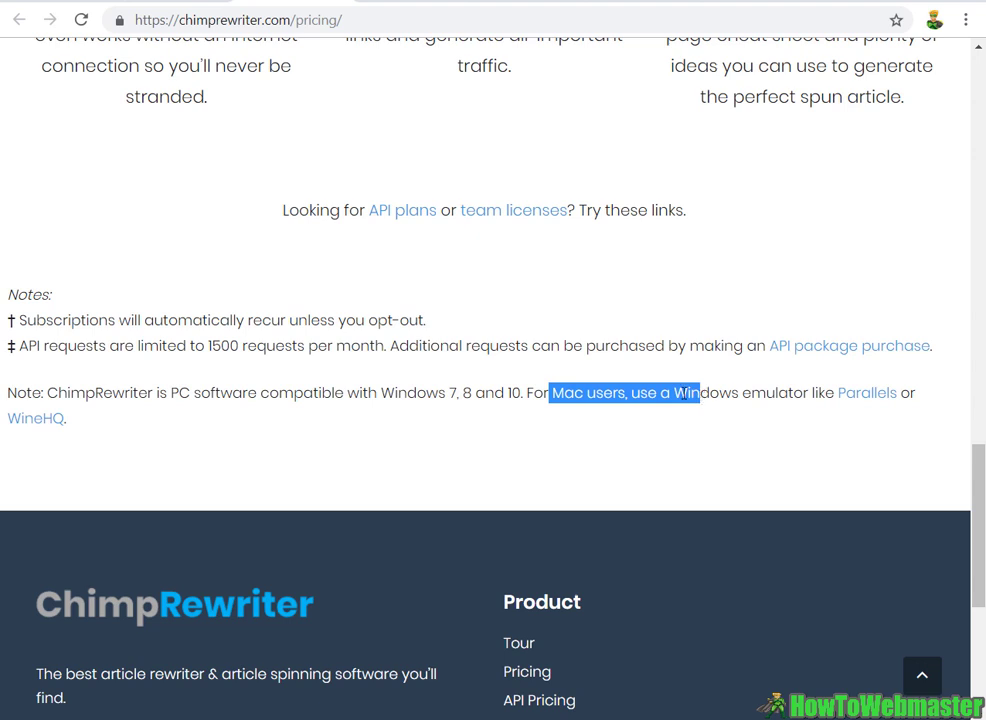
left_click(599, 388)
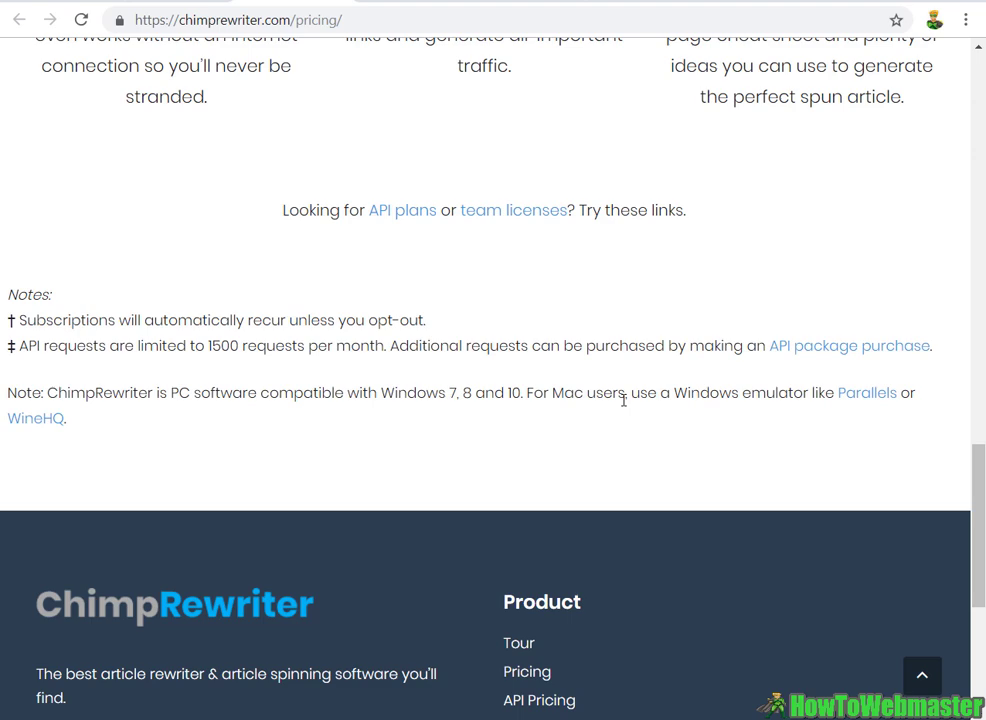
left_click_drag(704, 394, 818, 394)
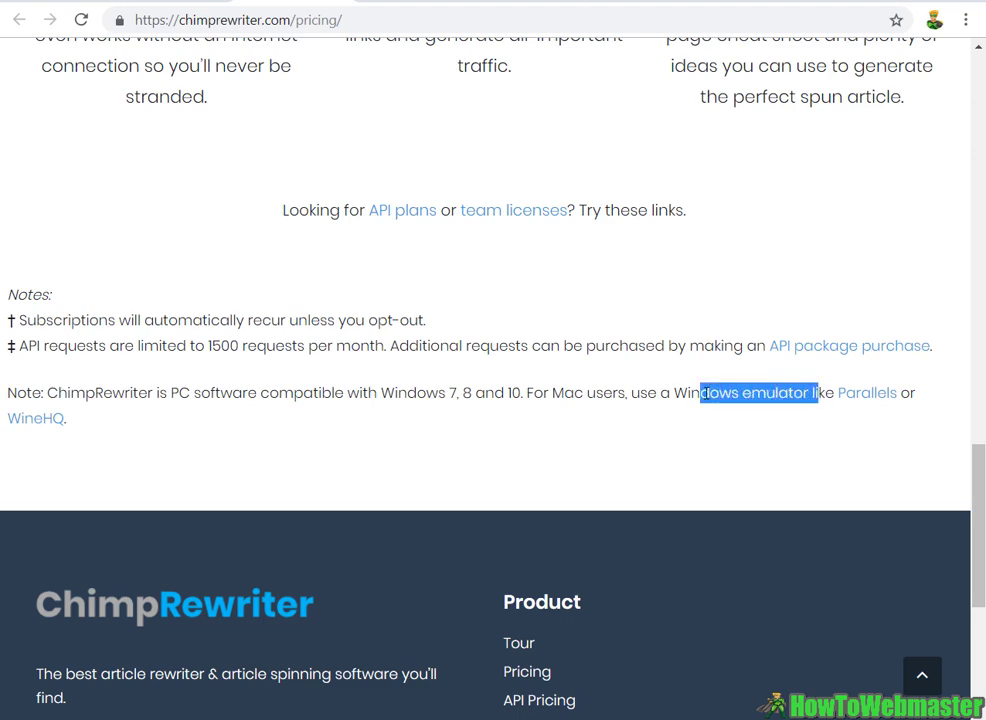
Step: Highlight the $15 monthly price and the $99 yearly price with its terms
scroll(721, 393, "up", 3)
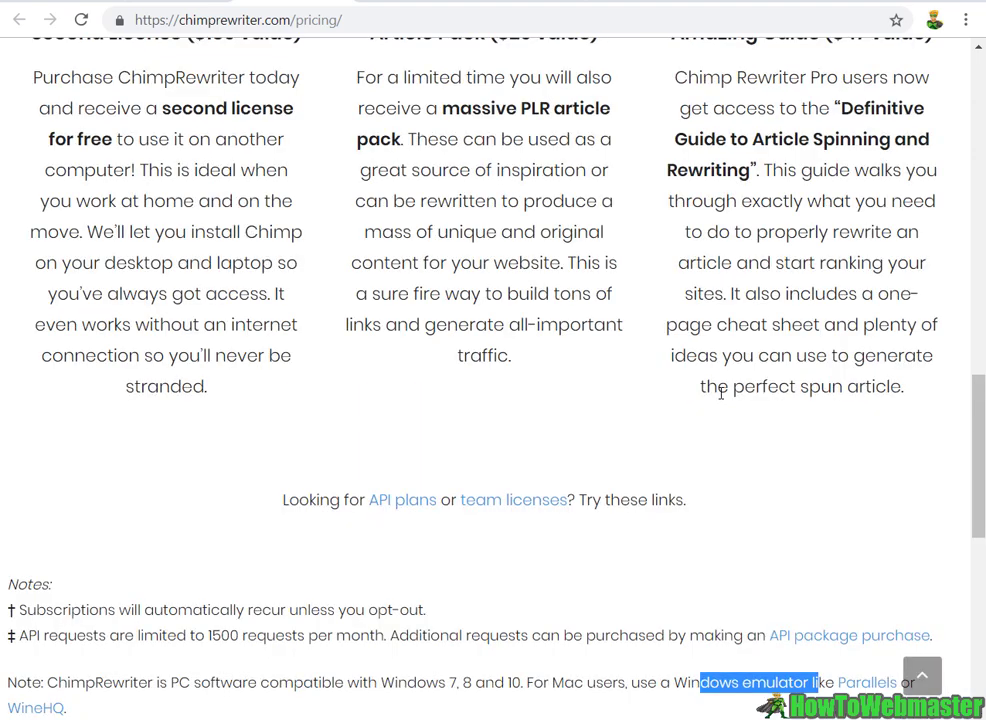
scroll(720, 392, "down", 2)
scroll(720, 392, "up", 9)
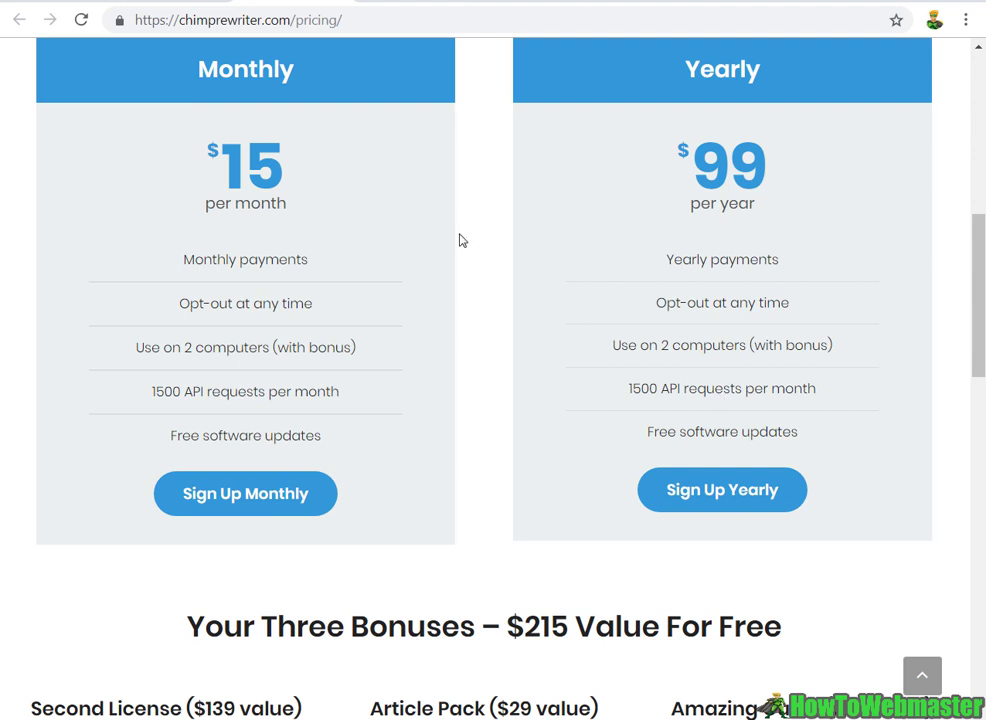
left_click_drag(203, 194, 323, 178)
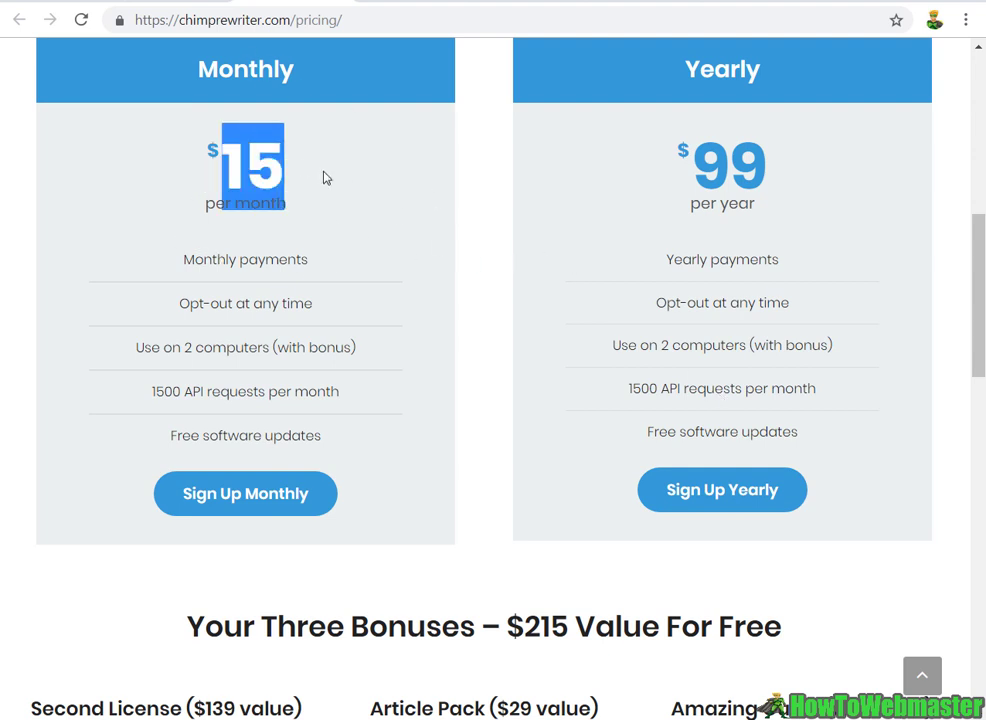
left_click_drag(692, 165, 831, 283)
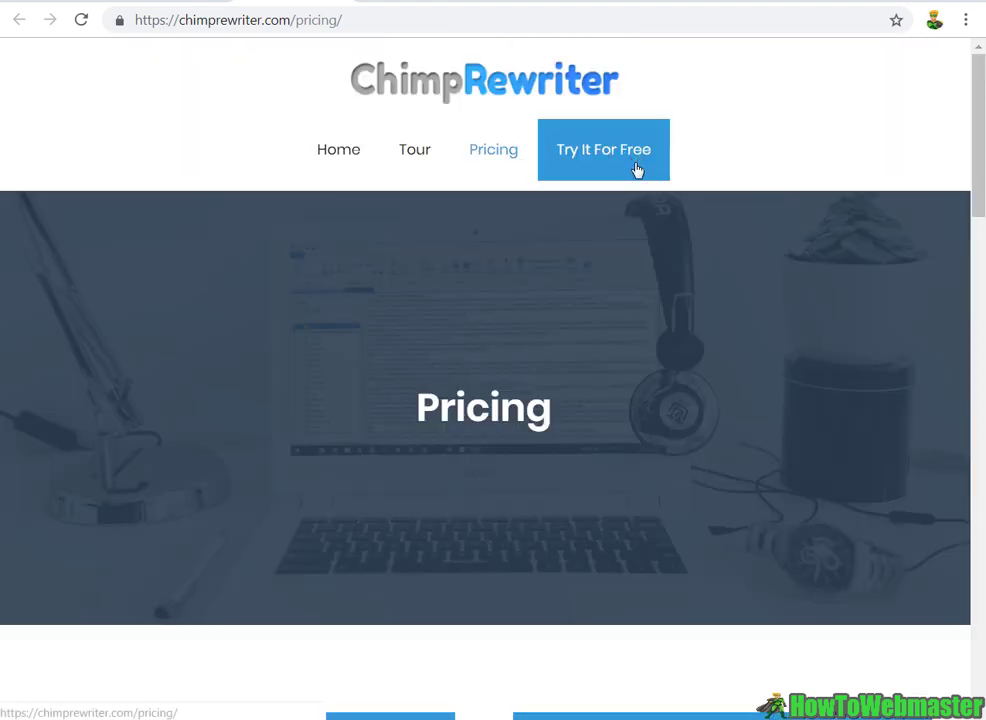
Step: Open the free-trial form, then show the download page's latest ChimpRewriter Setup, Version 3.5.6200
left_click(632, 160)
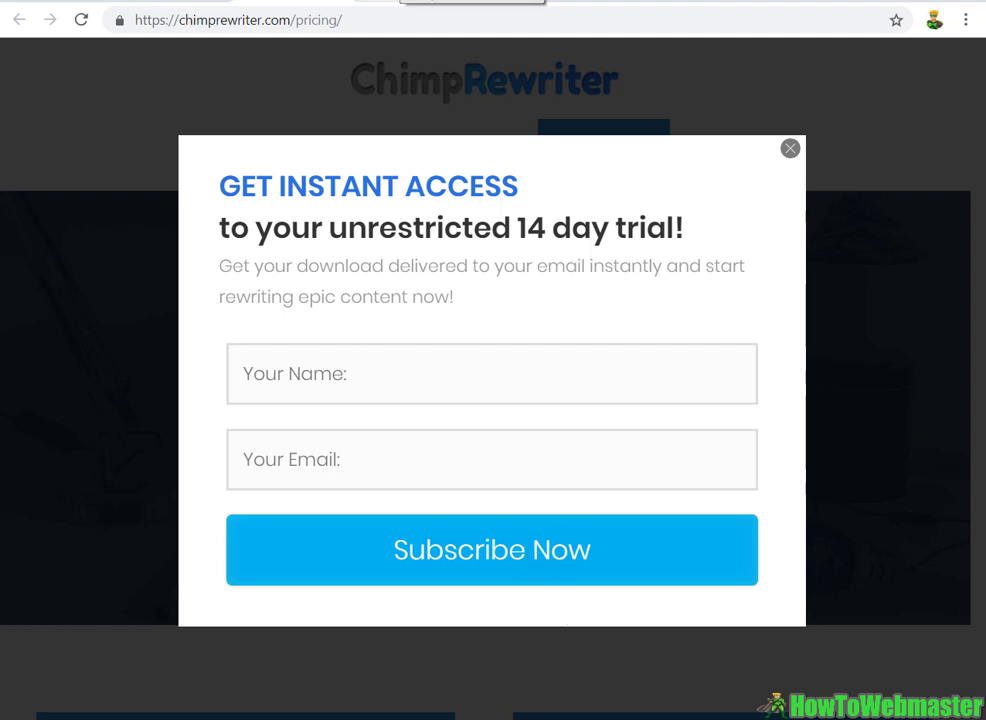
key("ctrl+Tab")
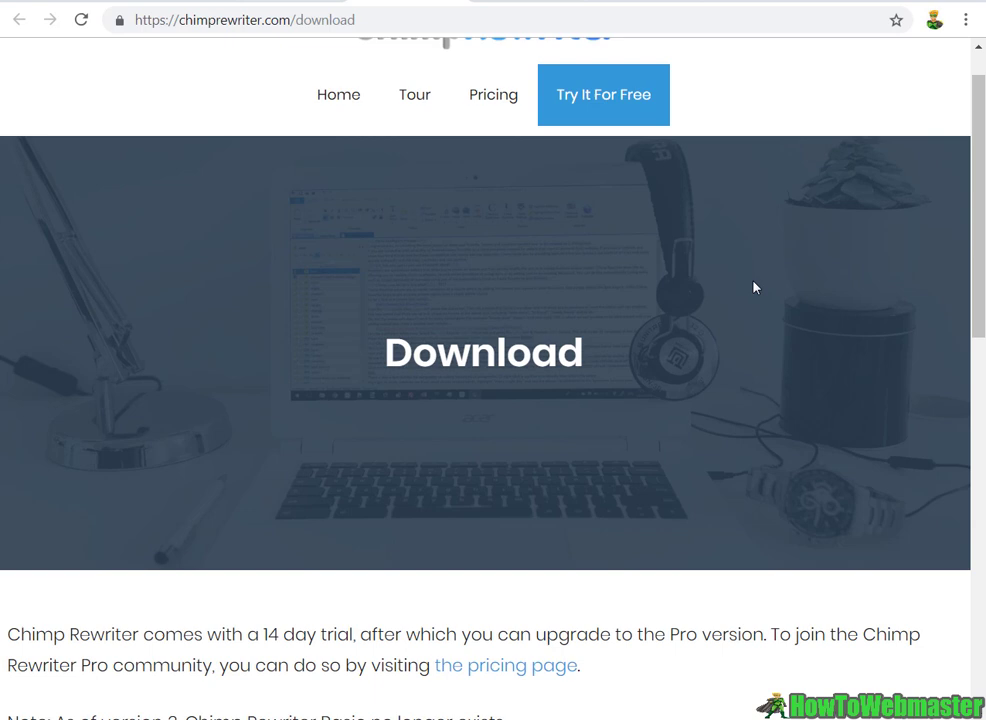
scroll(754, 287, "down", 4)
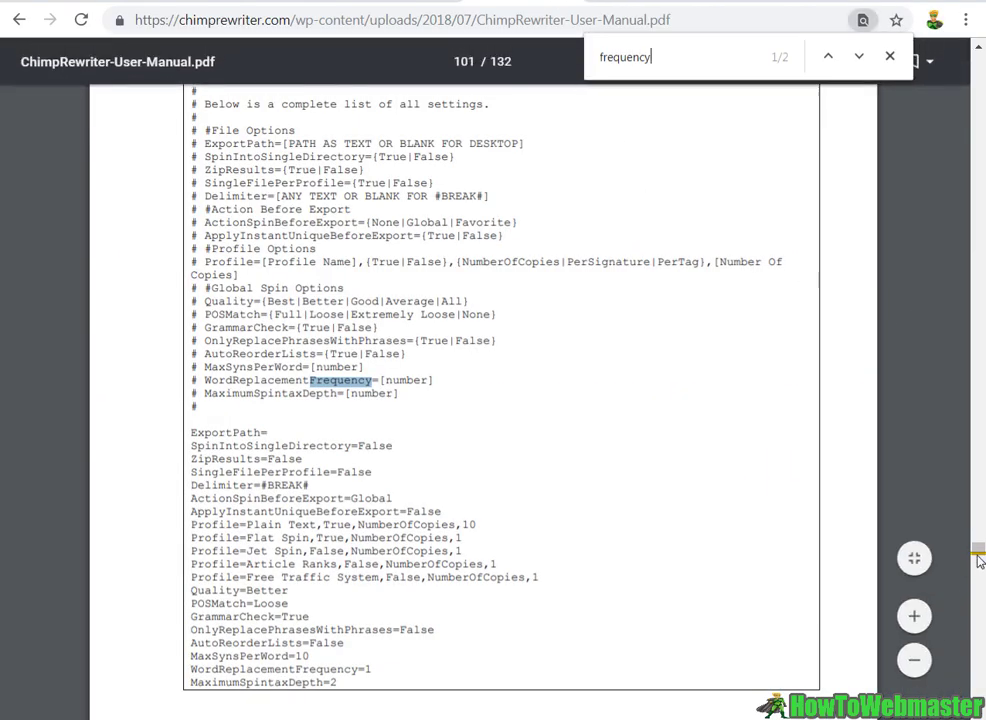
Step: Scroll through the Contents pages of the Chimp Rewriter user manual PDF
left_click_drag(978, 548, 960, 64)
scroll(590, 355, "down", 4)
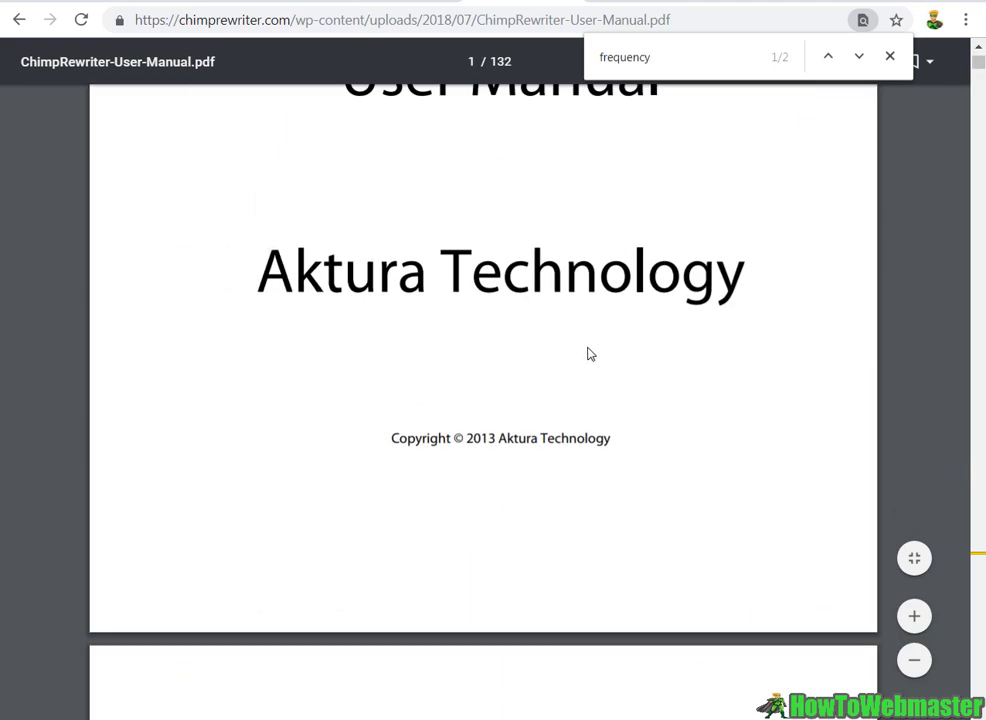
scroll(586, 350, "up", 2)
scroll(662, 378, "down", 6)
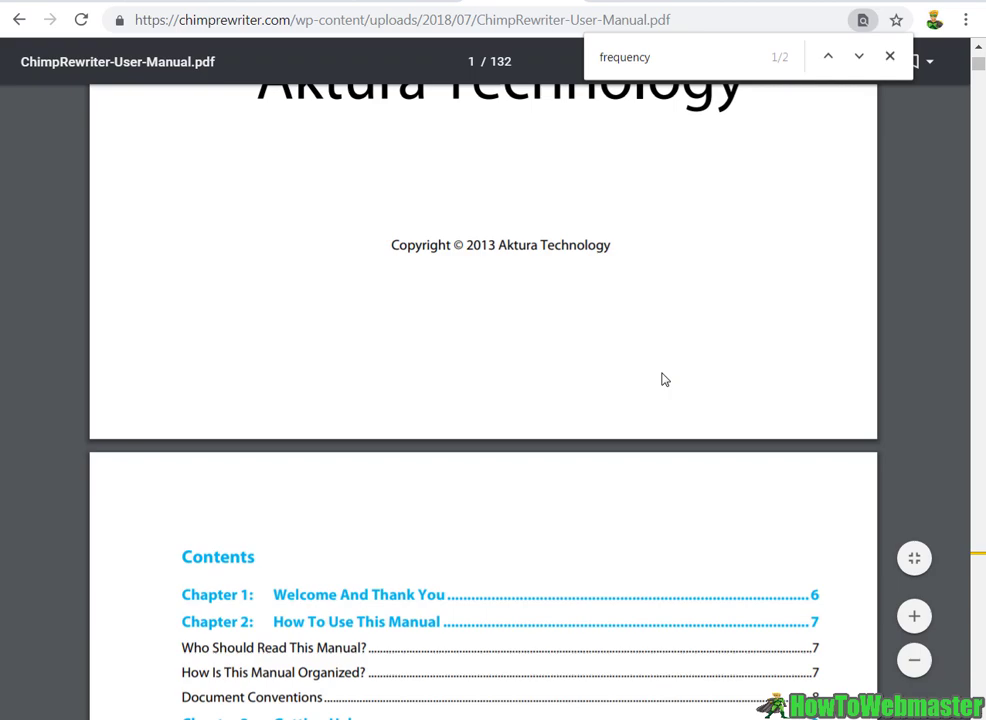
scroll(662, 378, "down", 20)
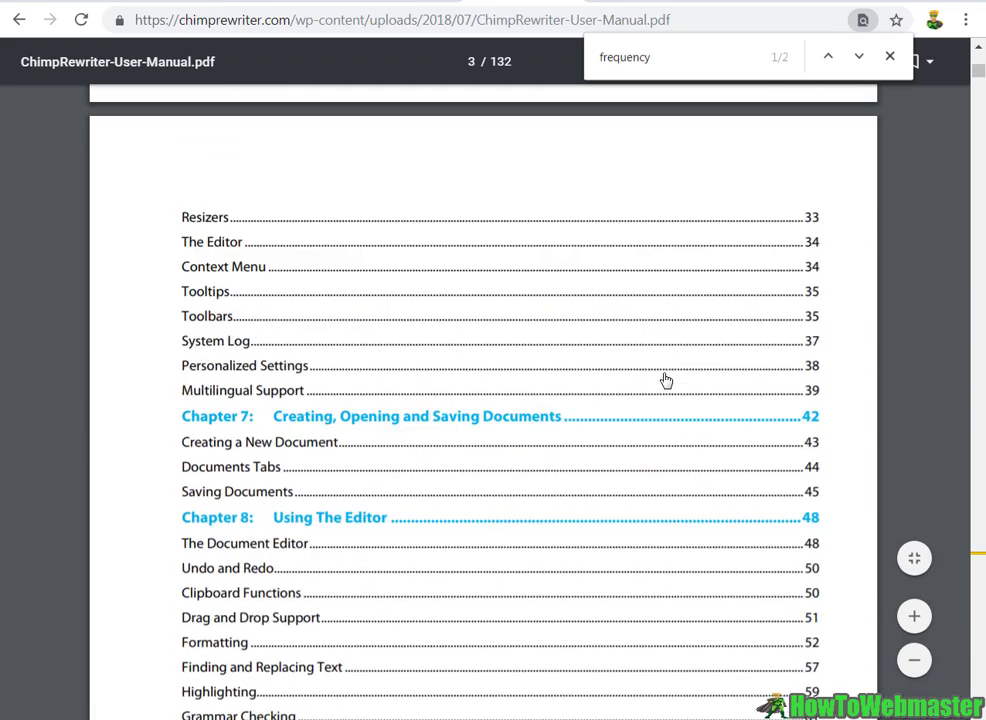
scroll(666, 380, "down", 5)
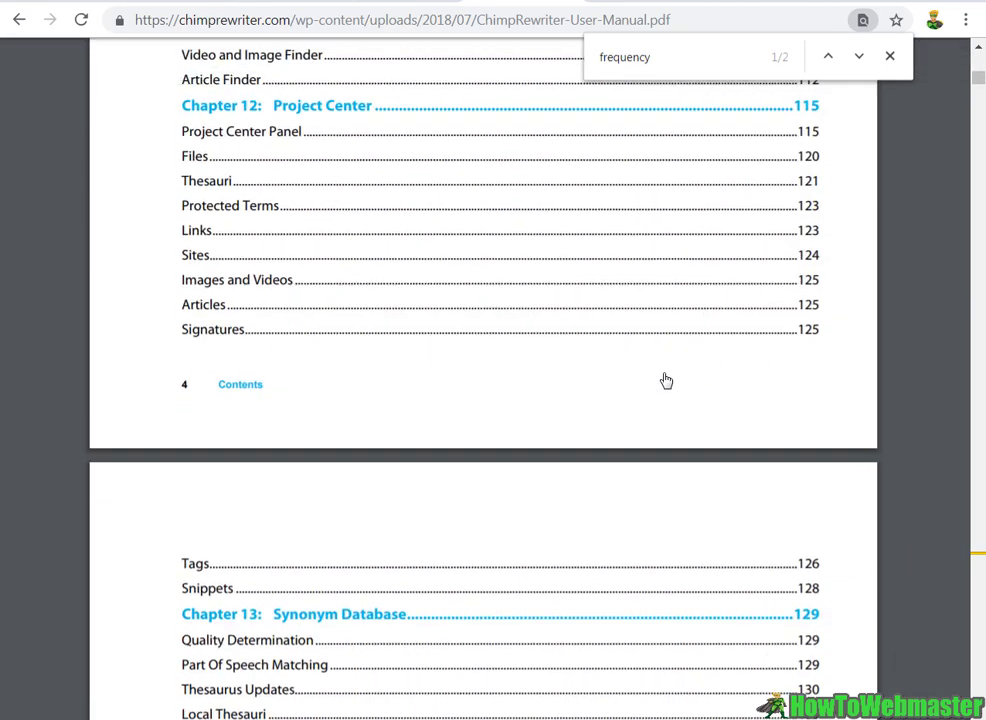
scroll(666, 380, "down", 7)
scroll(668, 380, "up", 12)
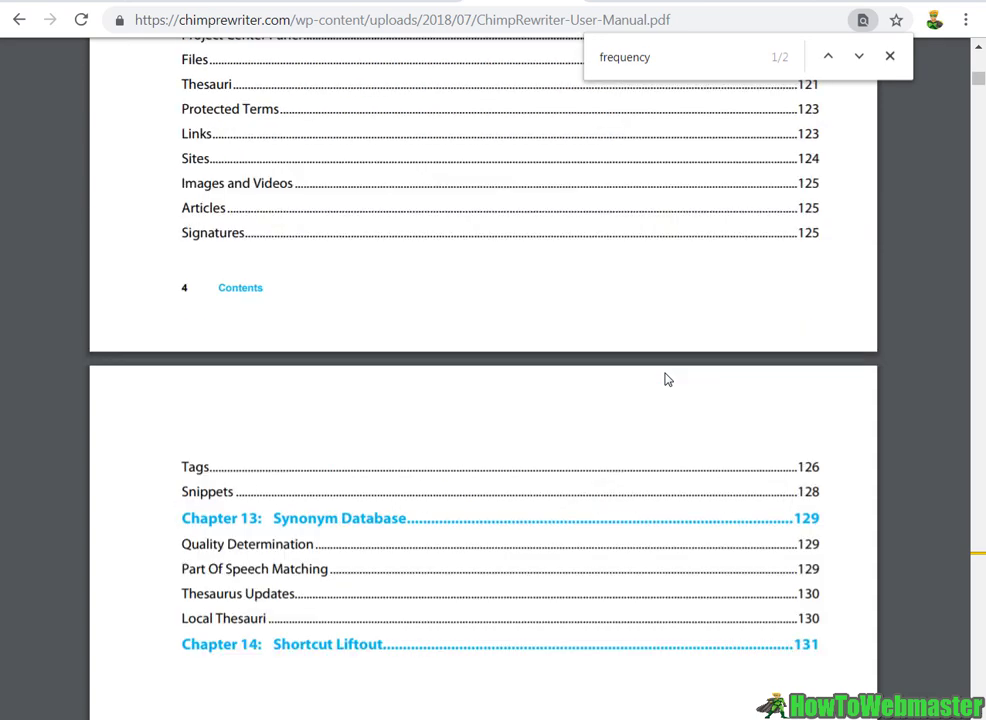
scroll(667, 377, "up", 10)
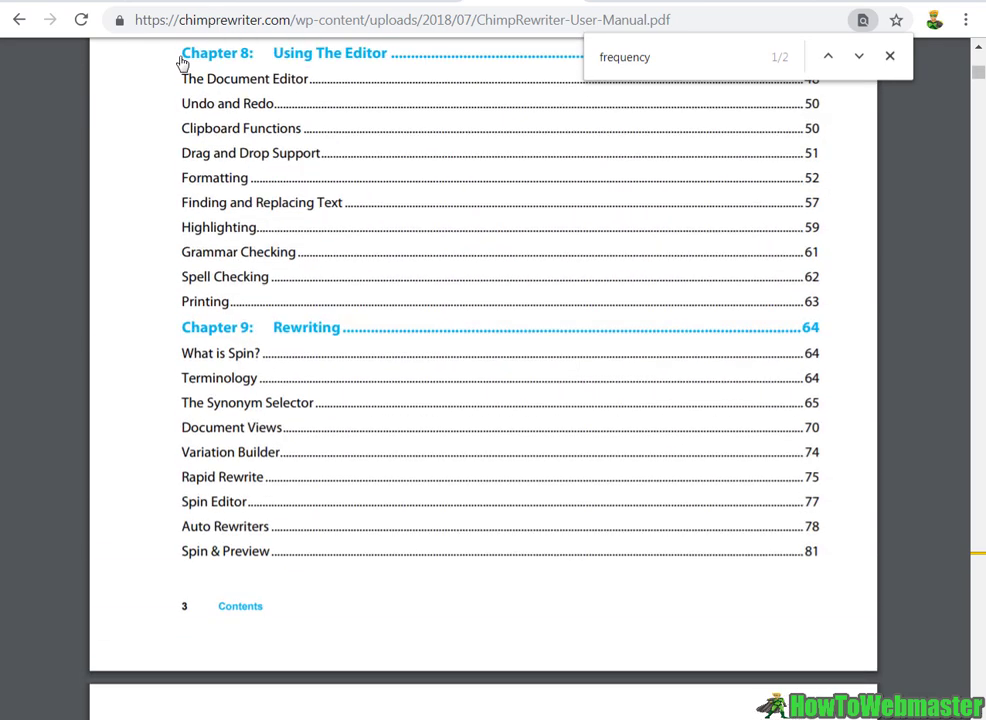
Step: Close the 'frequency' search and return to the blank New Document 7 in Chimp Rewriter
key("Escape")
scroll(474, 495, "down", 8)
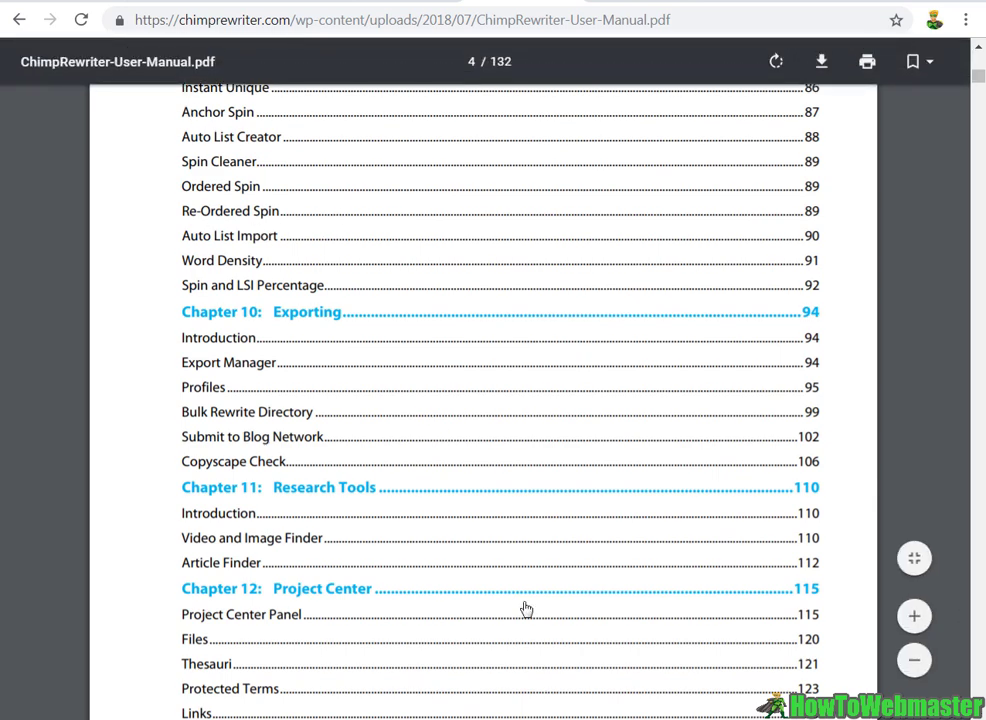
left_click(698, 714)
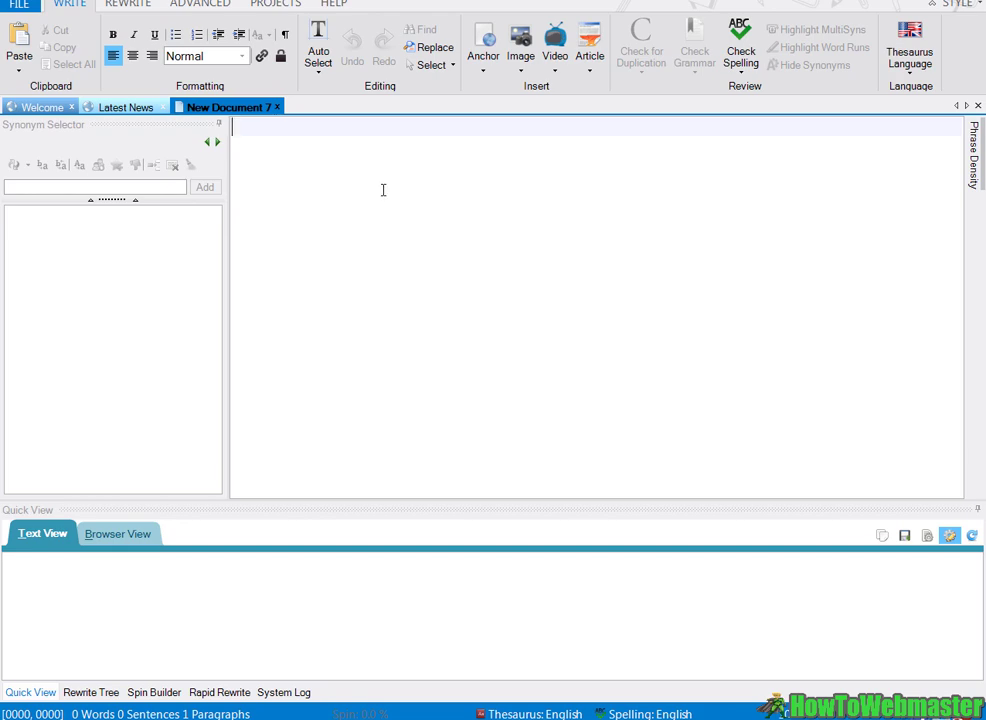
Step: Paste the 555-word web hosting article into New Document 7 and return to its top
key("ctrl+v")
scroll(340, 160, "up", 10)
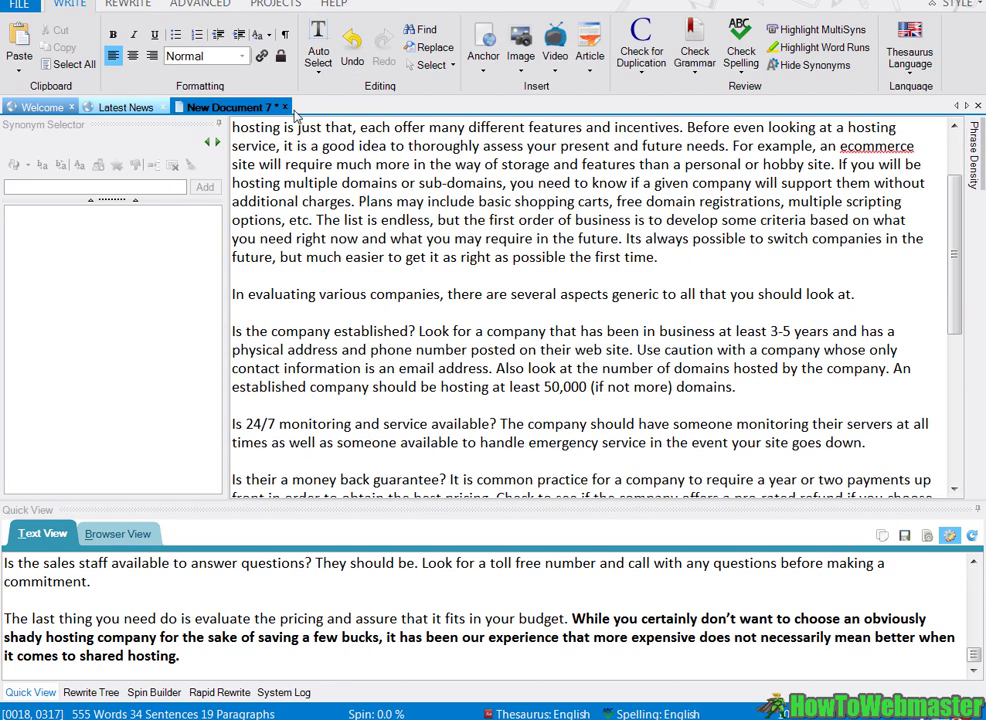
scroll(349, 160, "up", 2)
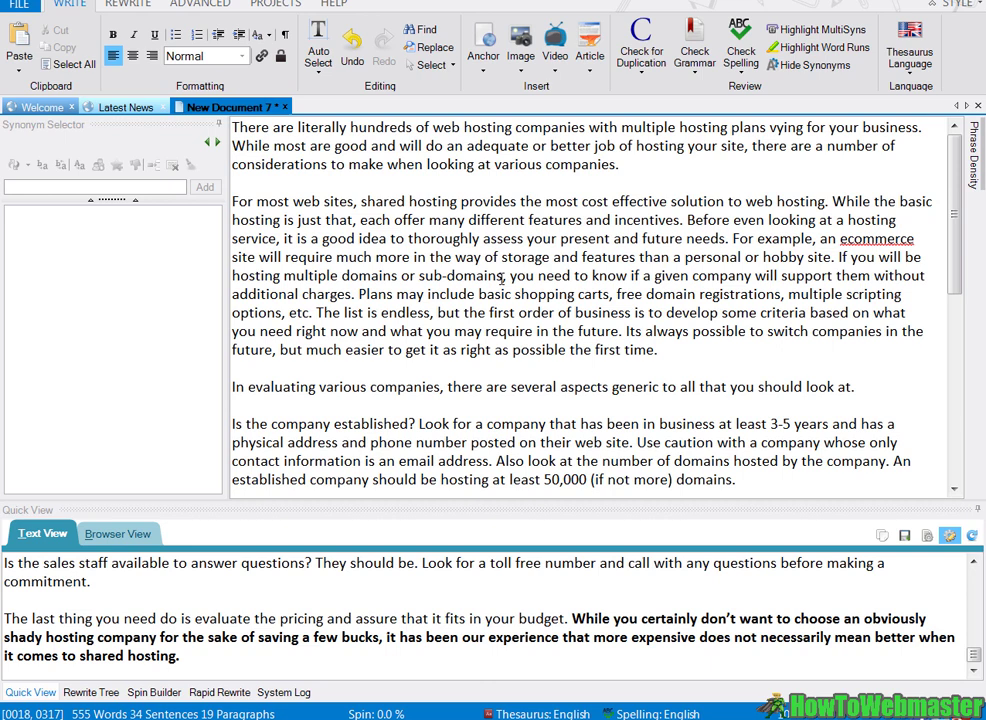
Step: Open OneClick Rewrite from the REWRITE ribbon to show the Auto Rewrite Article dialog
left_click(100, 6)
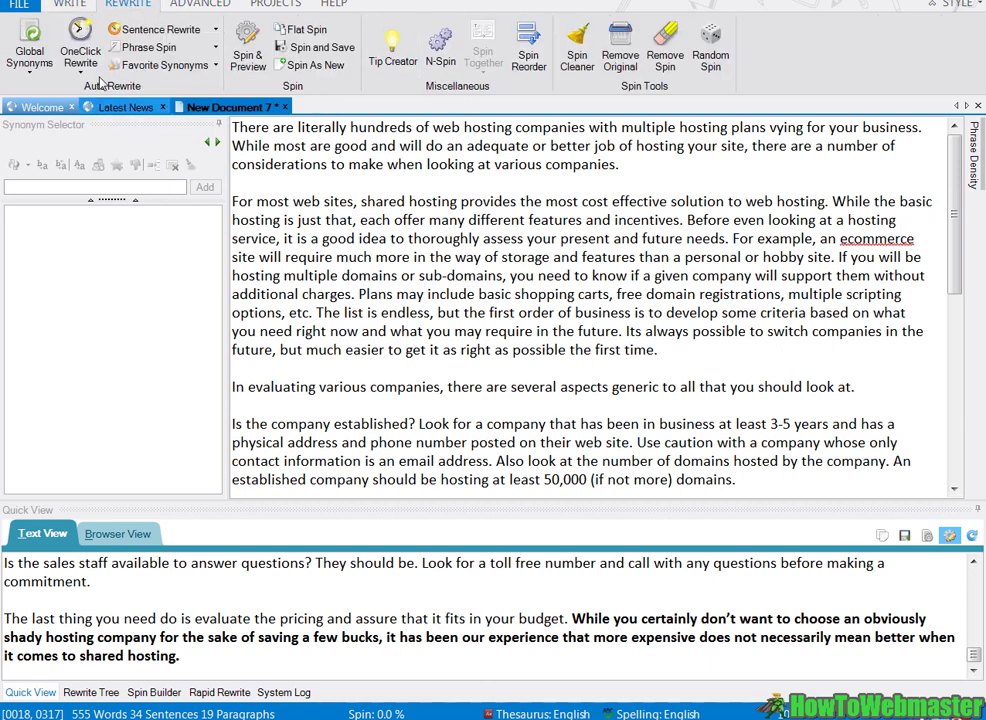
left_click(80, 45)
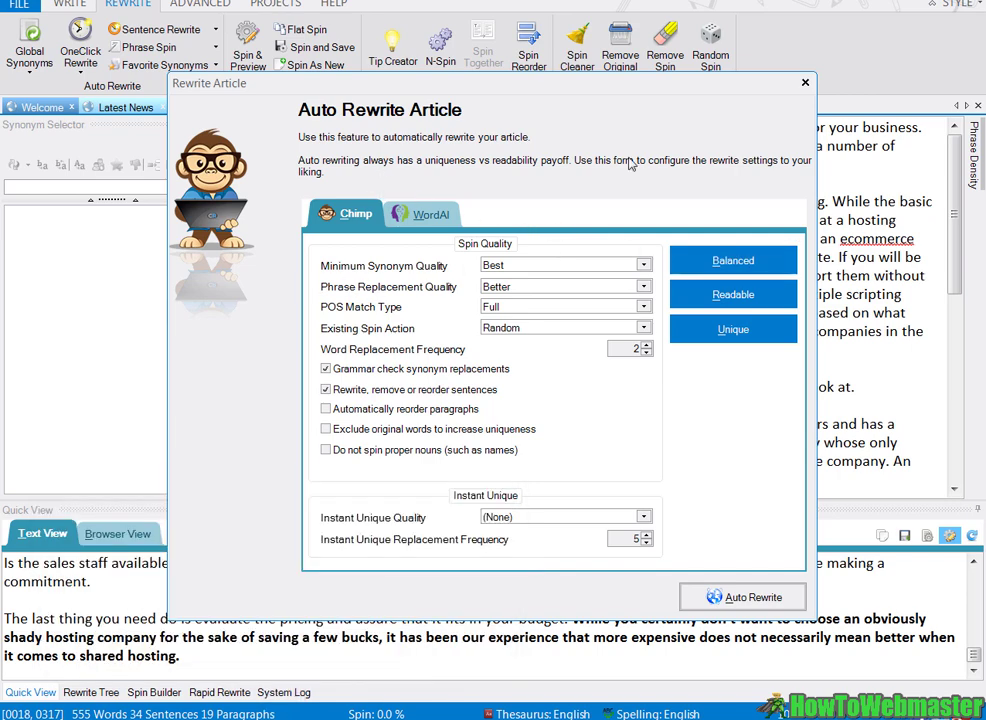
Step: Apply the Readable preset and set Phrase Replacement Quality to Best
left_click(740, 298)
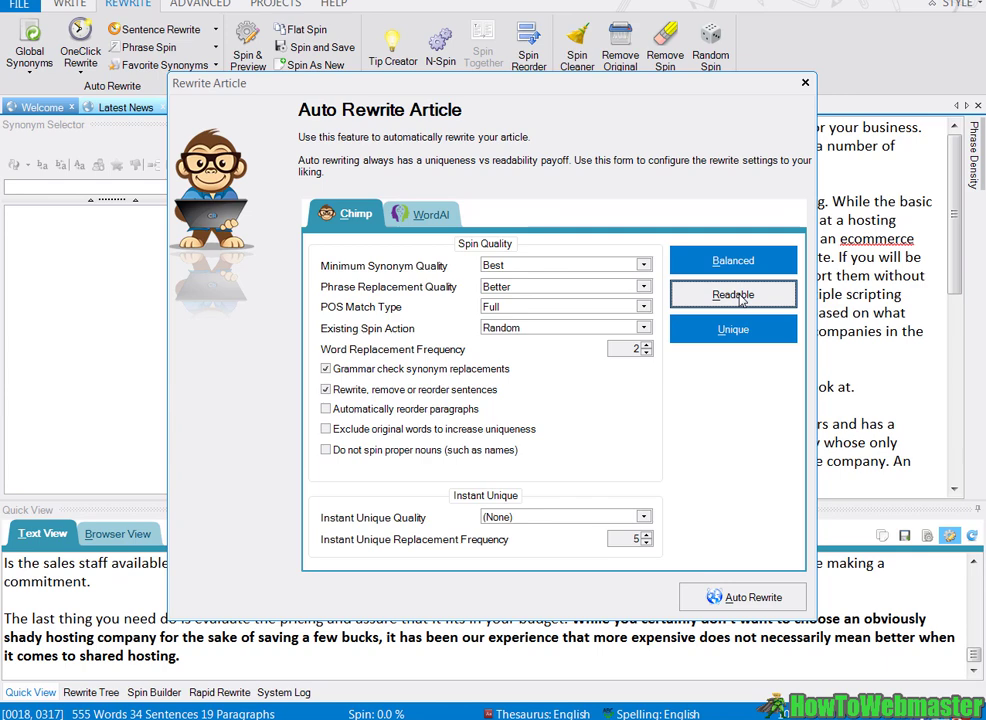
left_click(576, 295)
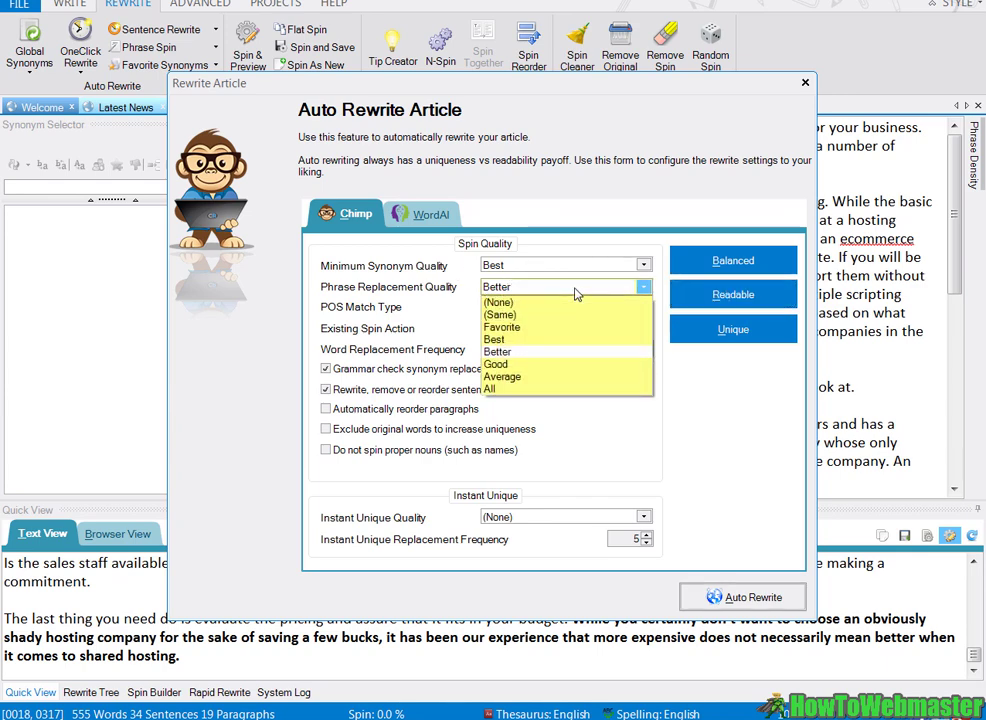
left_click(518, 338)
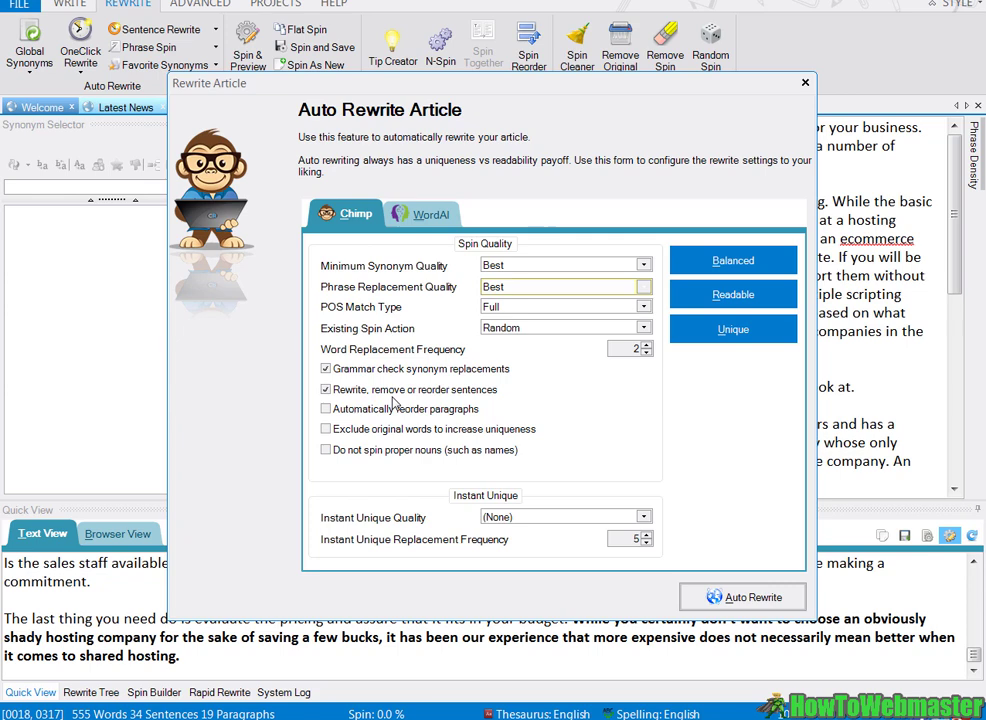
Step: Uncheck 'Rewrite, remove or reorder sentences' and run Auto Rewrite on the hosting article
left_click(325, 391)
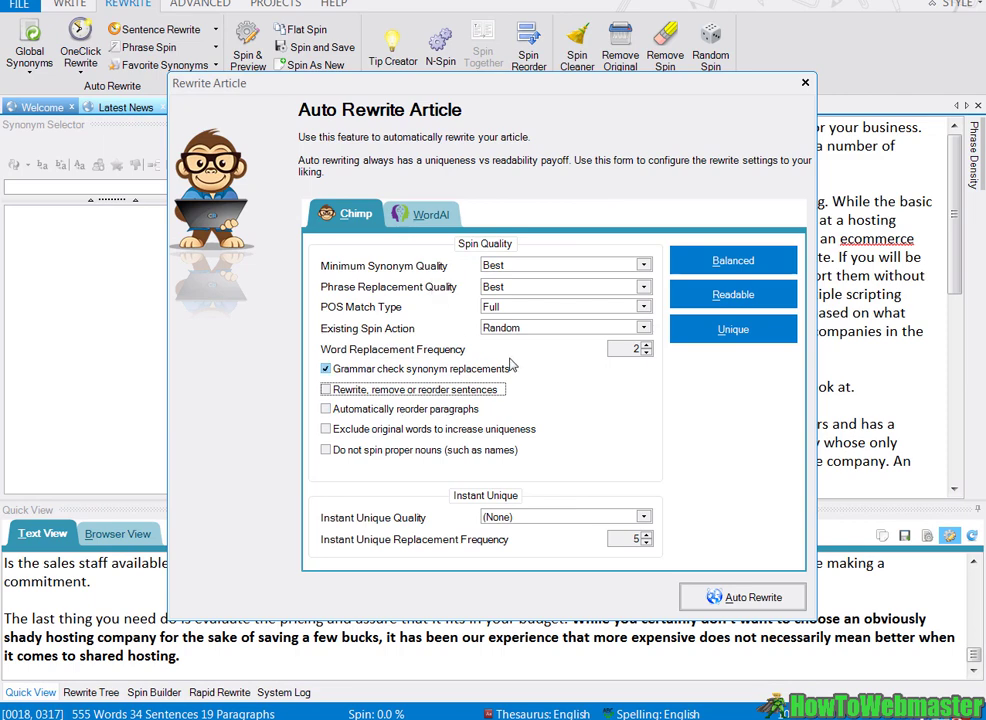
left_click(752, 598)
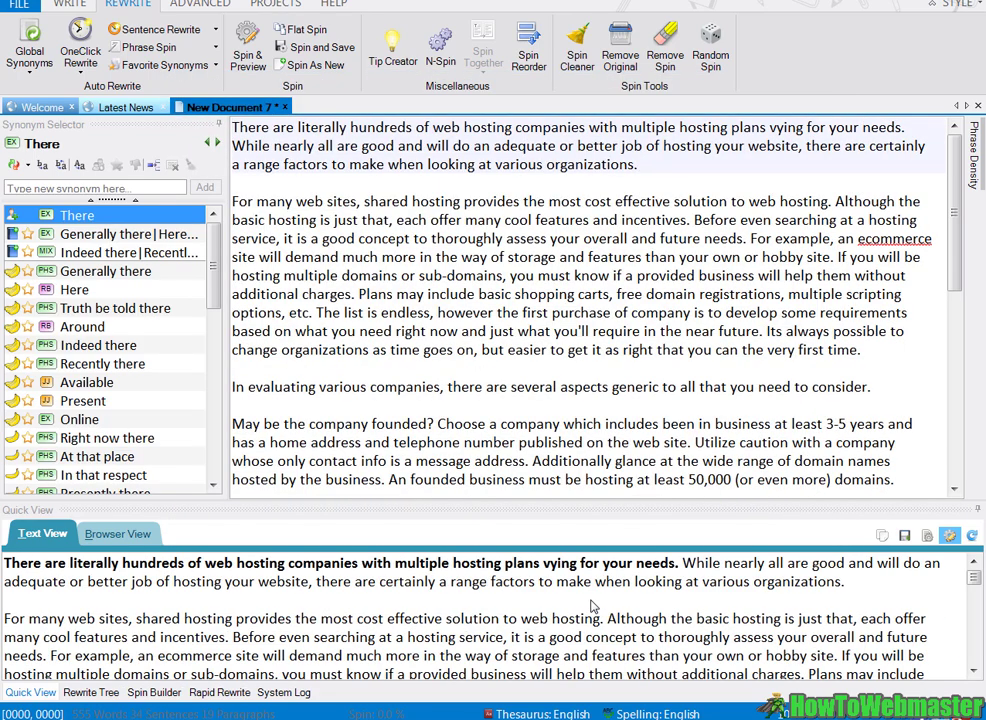
Step: Check synonym options for 'are', 'effective' and the opening paragraph's last clause, then select all text
left_click(341, 146)
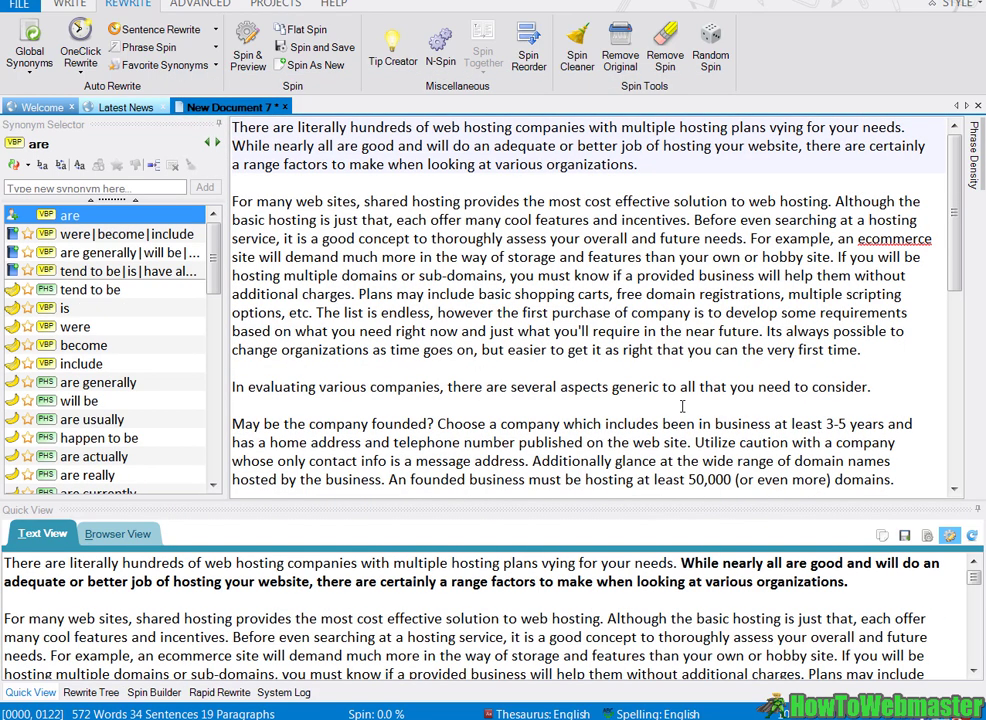
left_click_drag(638, 164, 308, 110)
left_click(653, 163)
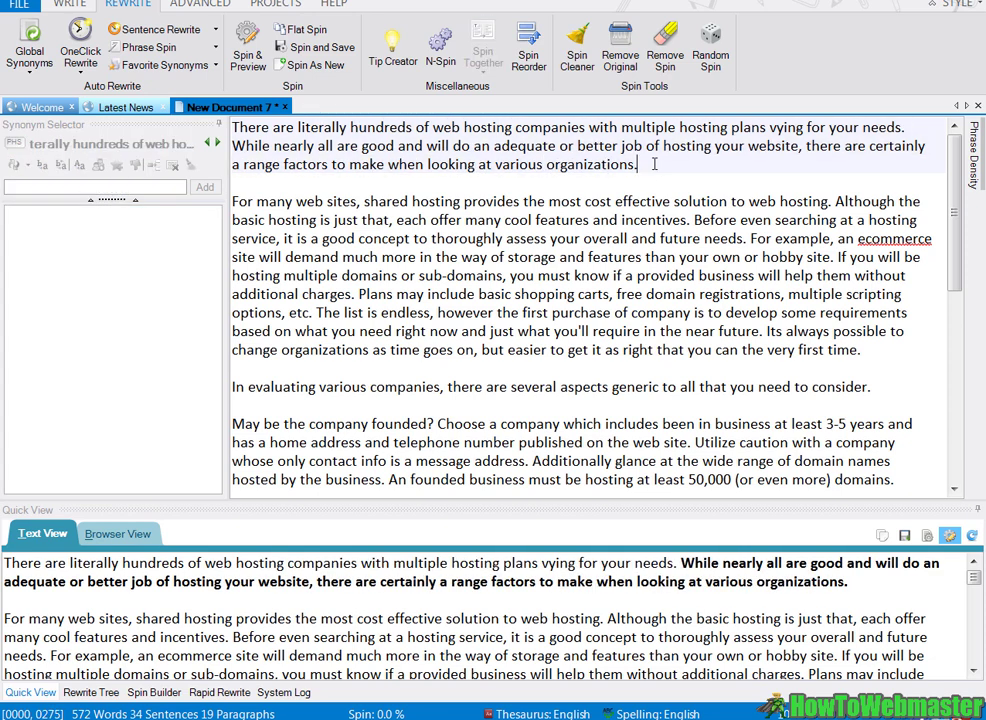
left_click_drag(637, 164, 806, 145)
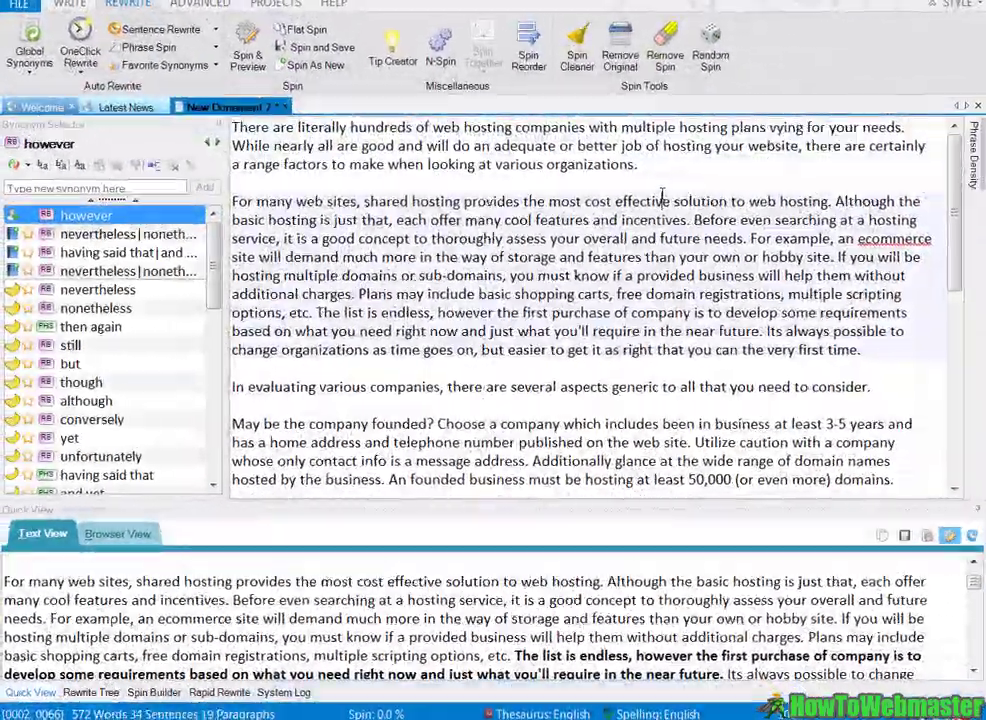
left_click(663, 196)
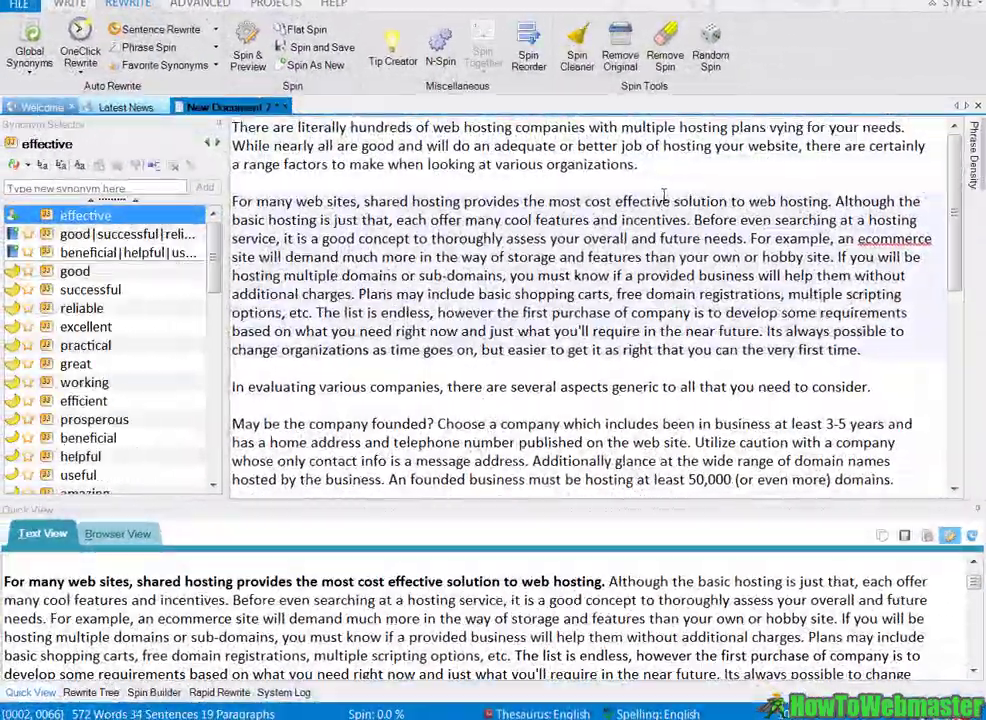
key("ctrl+a")
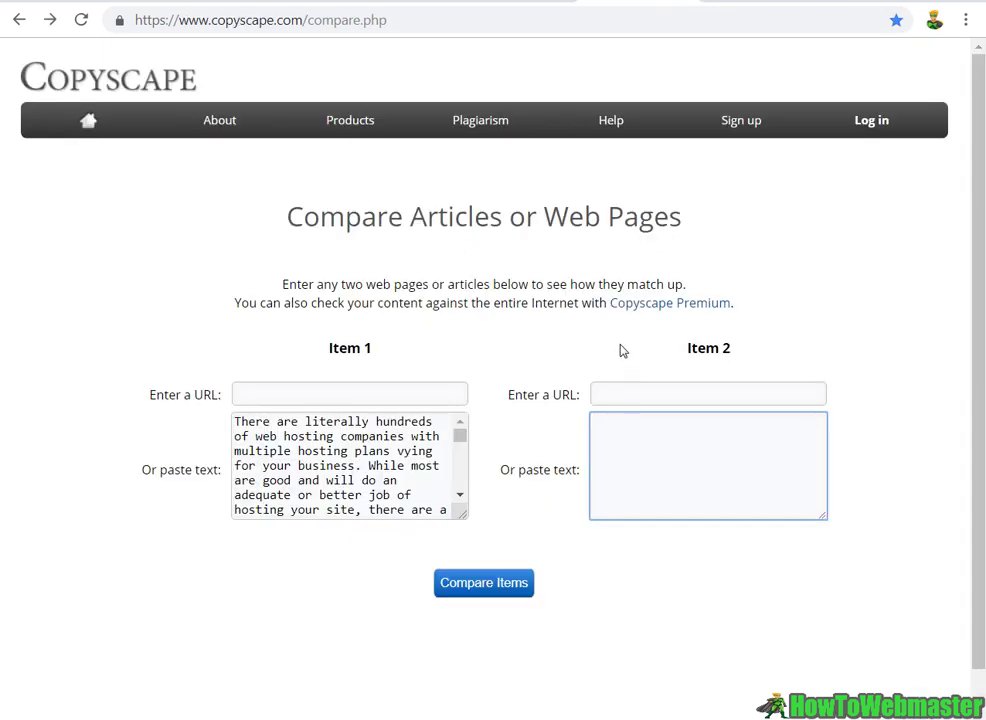
Step: Paste the rewritten article into Copyscape's Item 2 box and compare it with the original
left_click(462, 525)
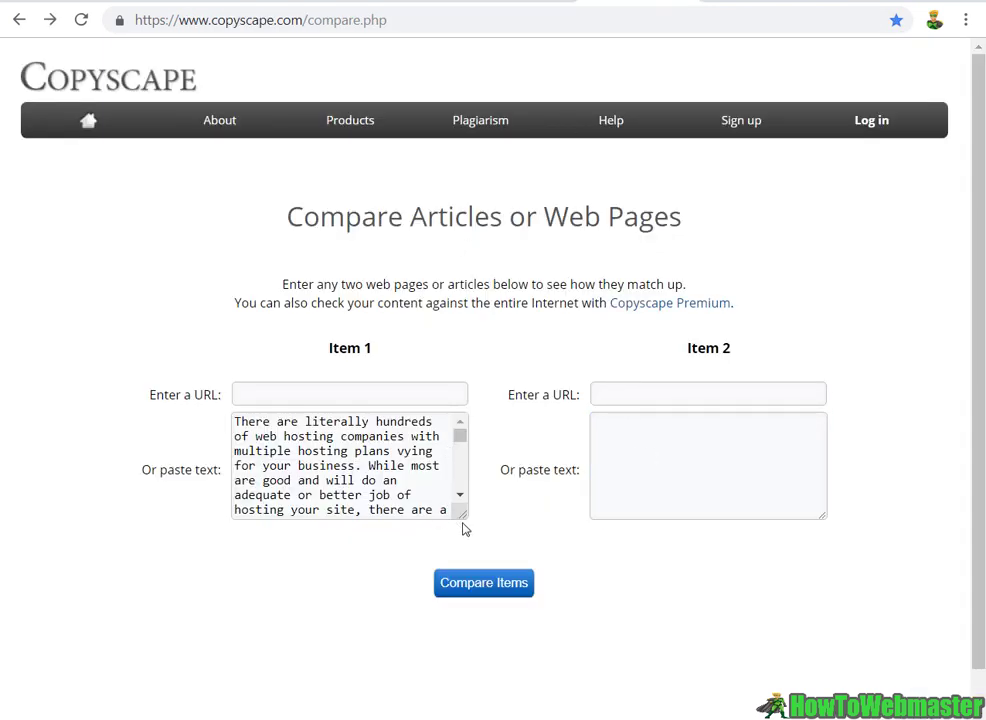
left_click_drag(462, 516, 533, 558)
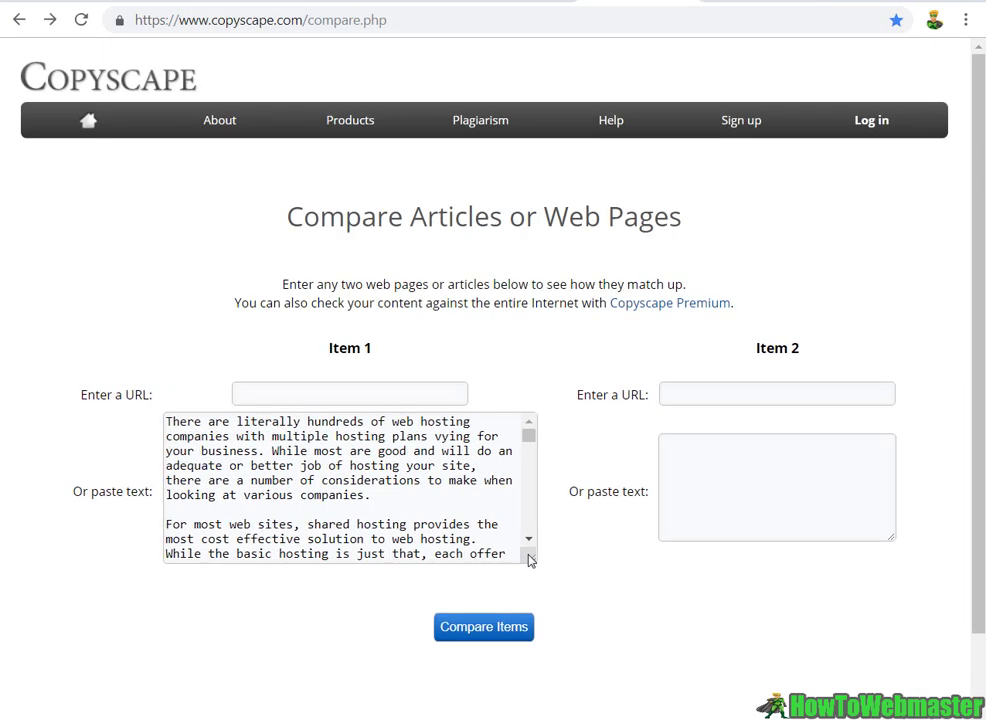
left_click(737, 456)
key("ctrl+v")
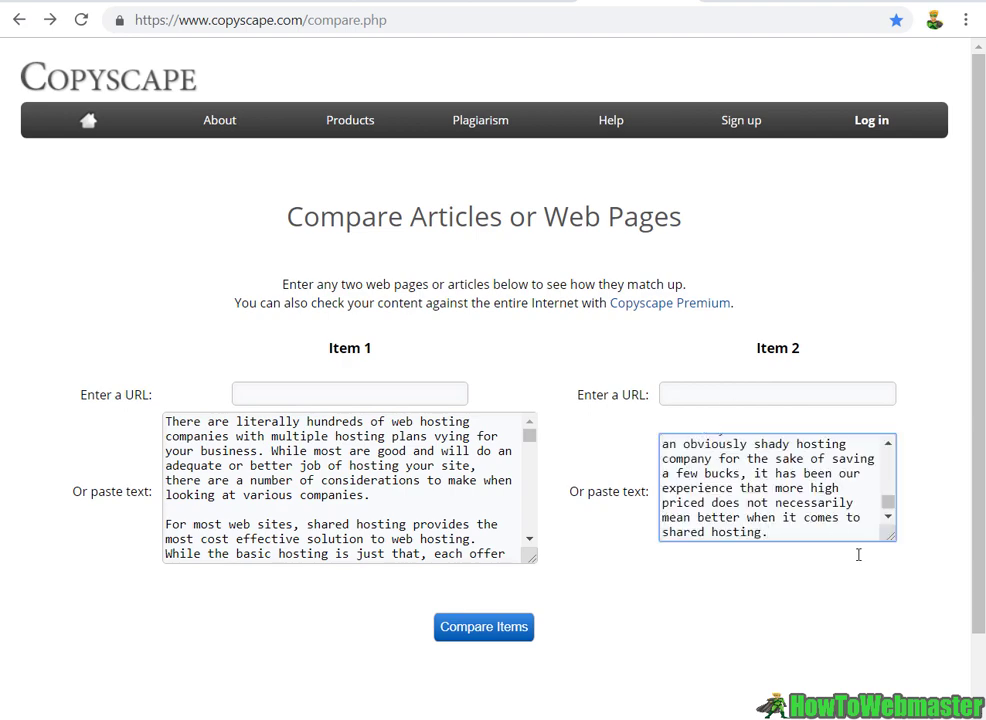
left_click_drag(893, 540, 900, 552)
left_click_drag(906, 596, 905, 432)
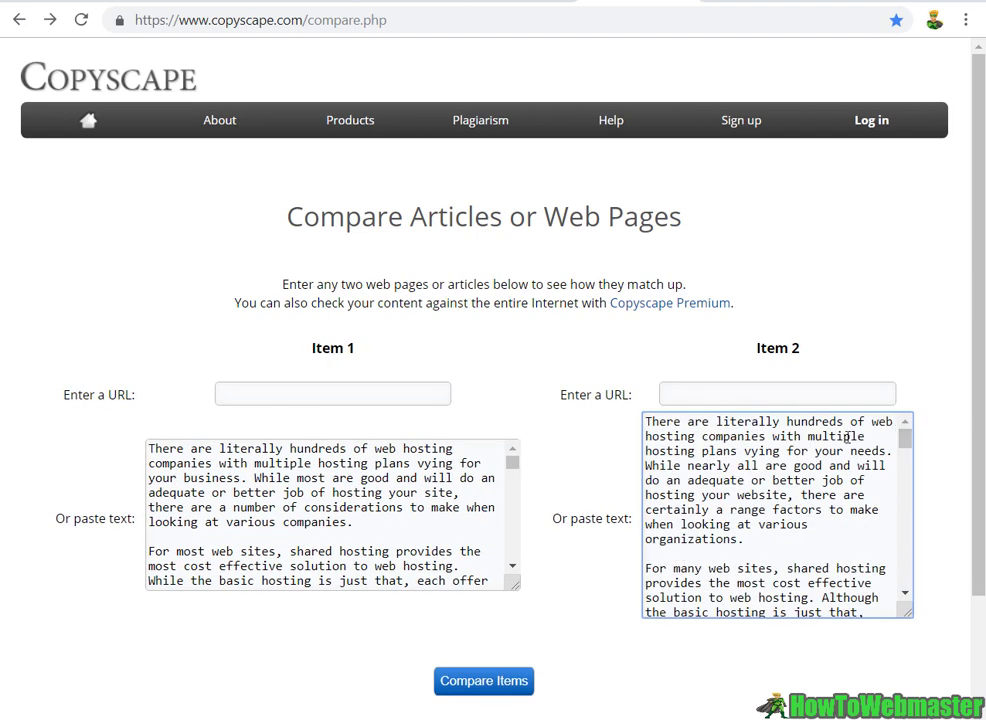
left_click(465, 684)
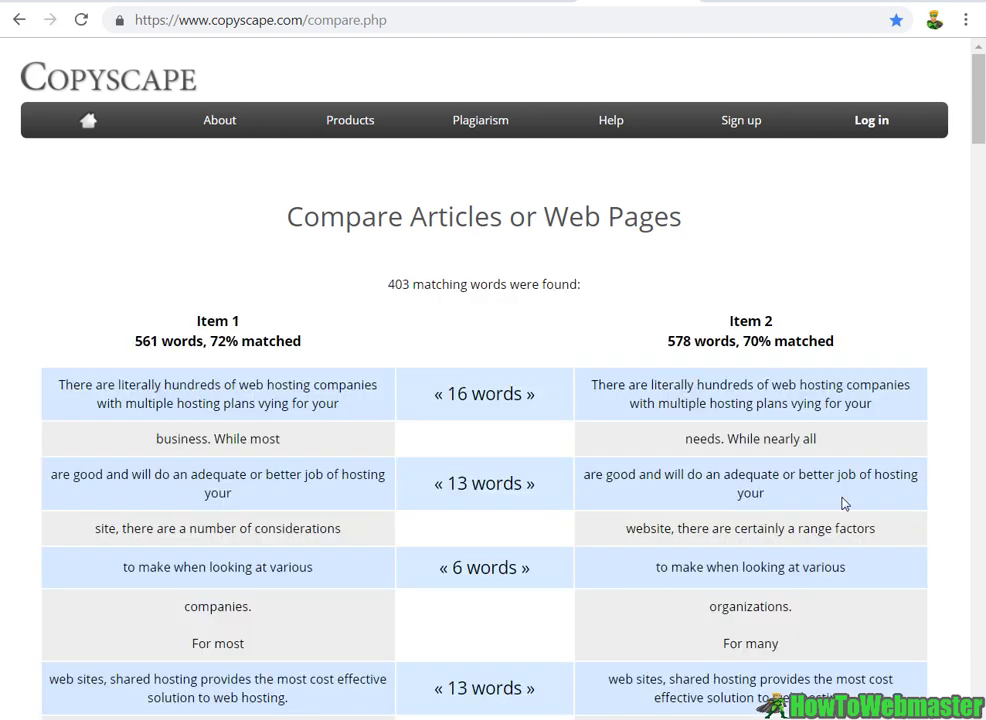
Step: Highlight Item 2's 70% match figure, then return to Chimp Rewriter
left_click_drag(743, 341, 836, 345)
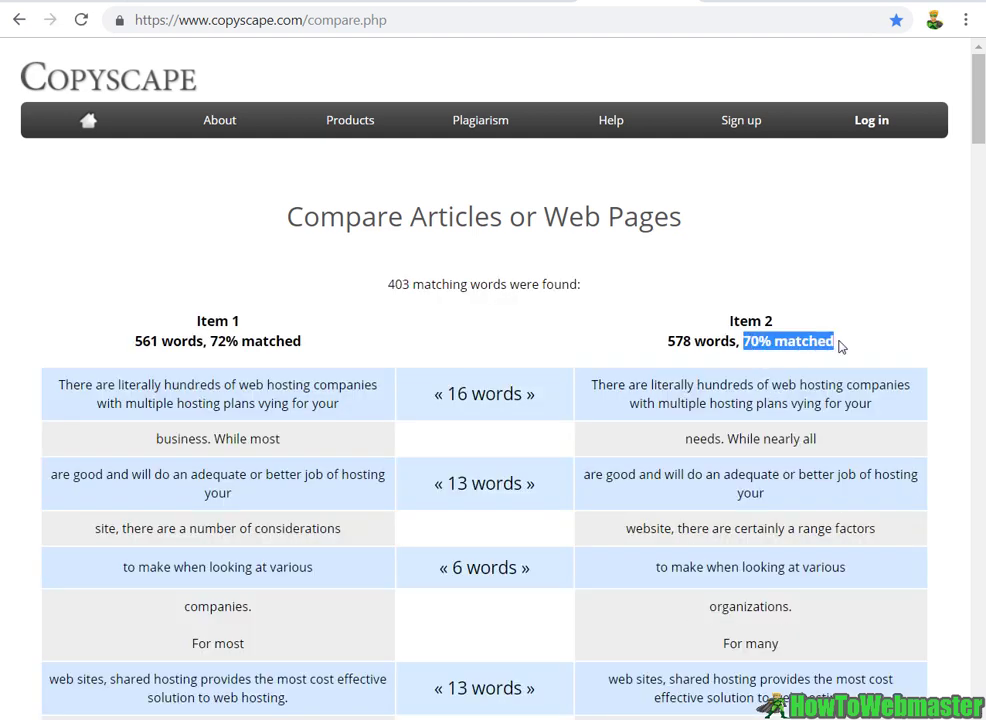
left_click(765, 388)
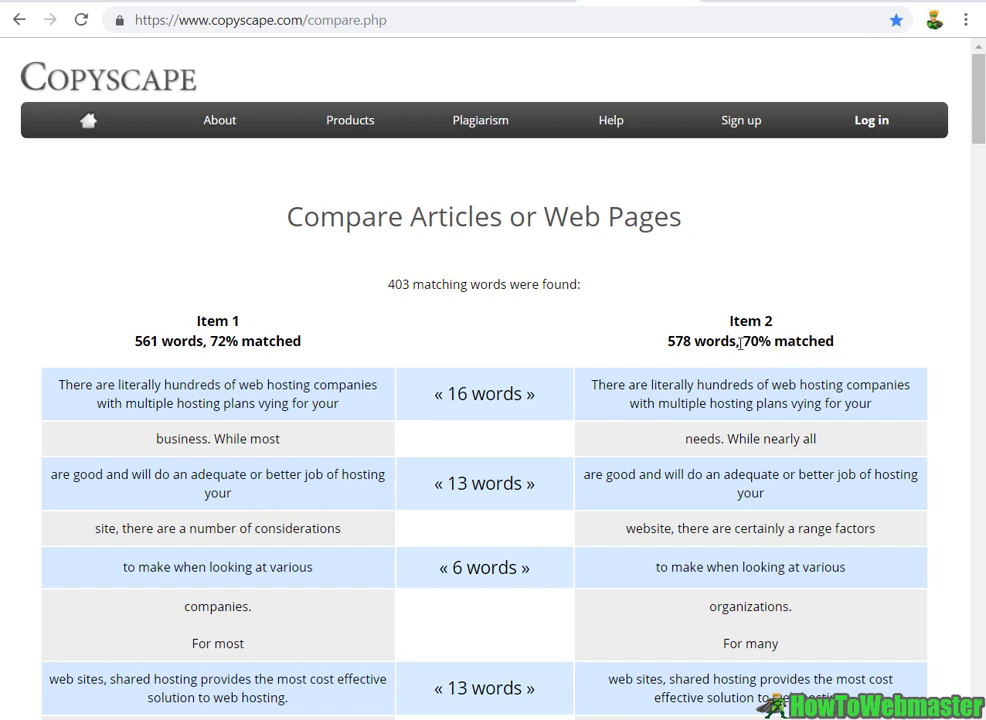
mouse_move(743, 342)
left_mouse_down()
mouse_move(769, 342)
mouse_move(751, 342)
mouse_move(759, 342)
left_mouse_up()
left_click(773, 341)
mouse_move(744, 341)
left_mouse_down()
mouse_move(826, 342)
mouse_move(759, 342)
left_mouse_up()
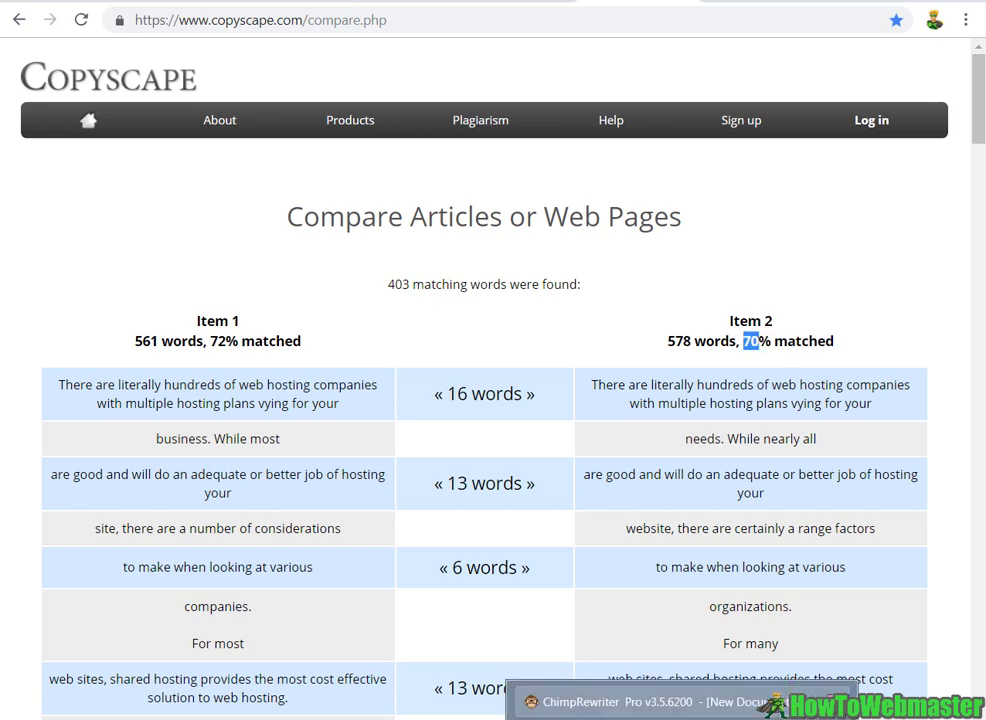
left_click(620, 718)
Step: Start New Document 9 holding the pasted original hosting article, scrolled back to the top
left_click(342, 257)
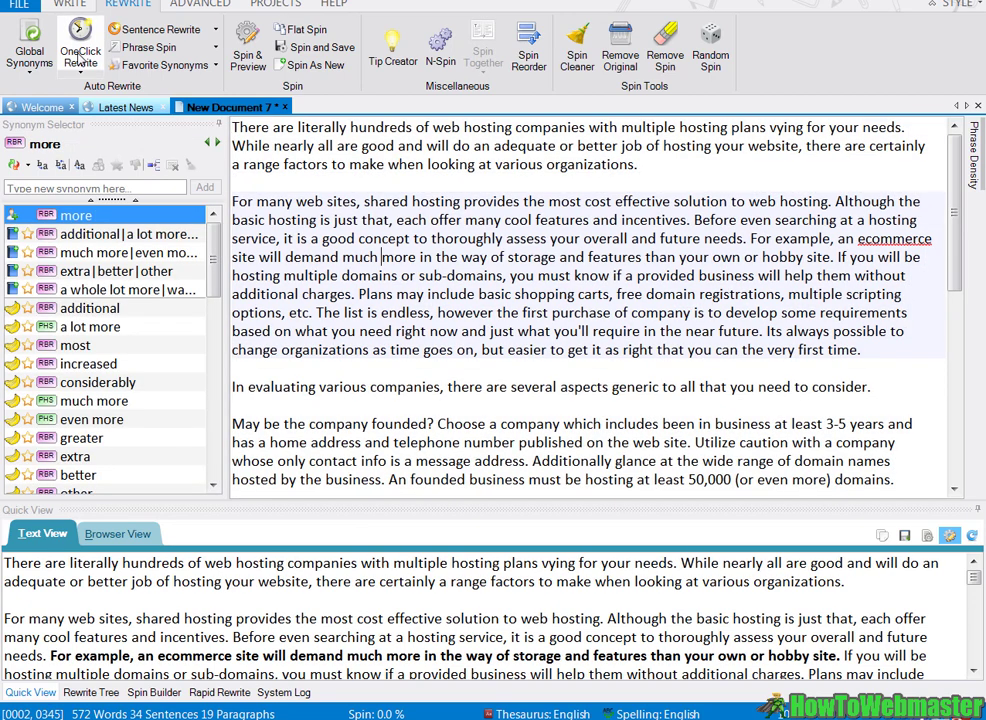
left_click(80, 48)
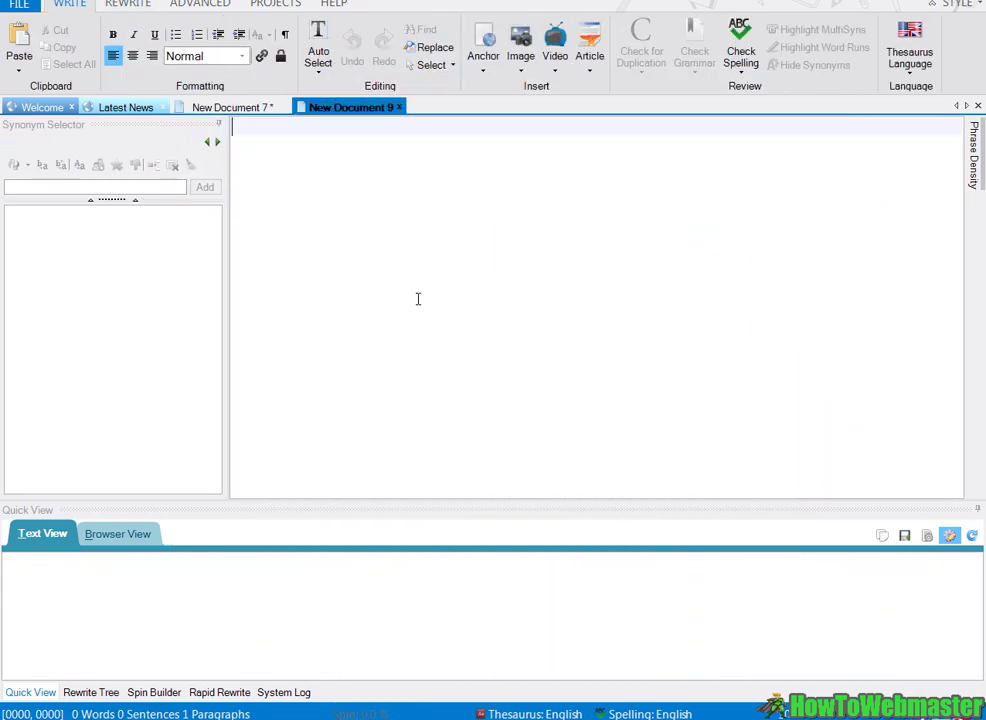
scroll(436, 293, "up", 4)
scroll(436, 293, "up", 3)
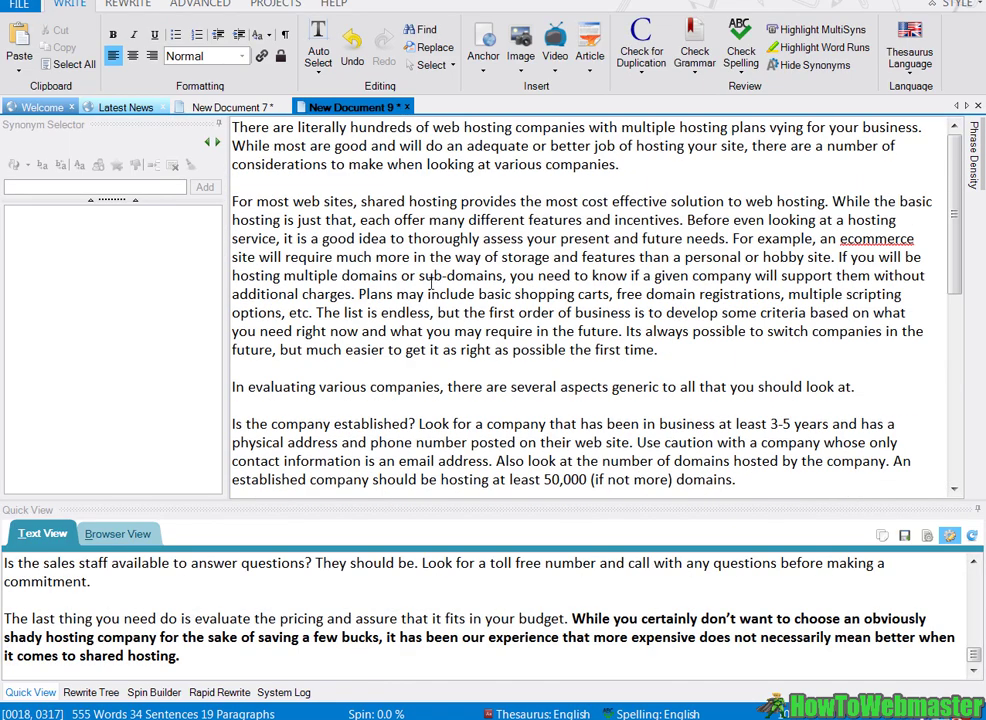
Step: Auto-rewrite with the Balanced preset: Better synonyms, (Same) phrases, sentence rewriting/reordering off
left_click(112, 5)
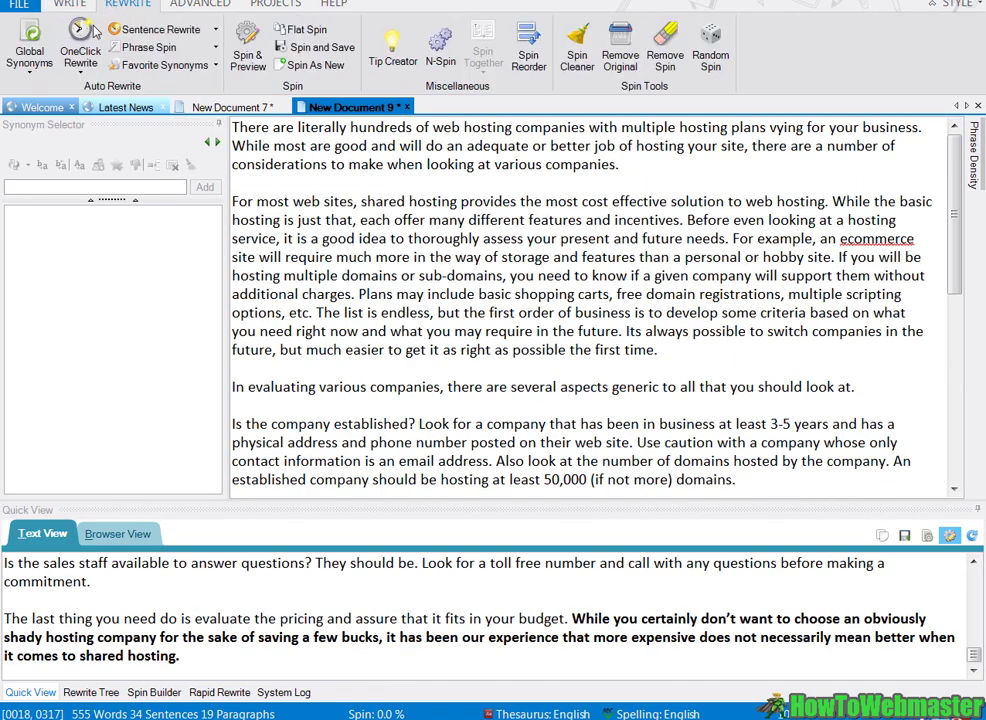
left_click(79, 52)
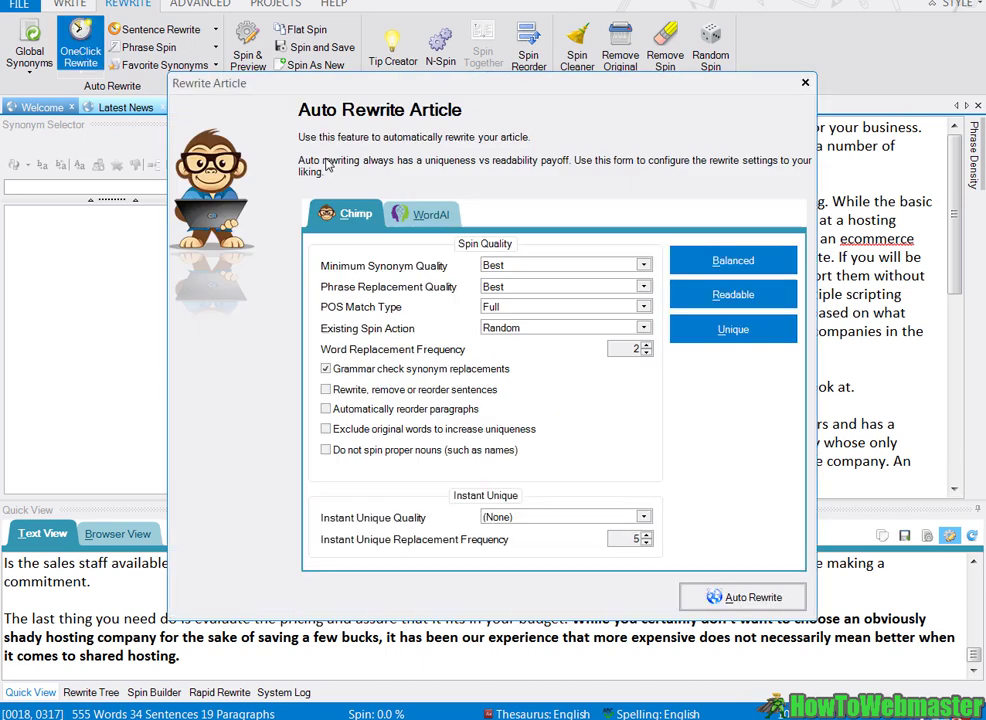
left_click(742, 260)
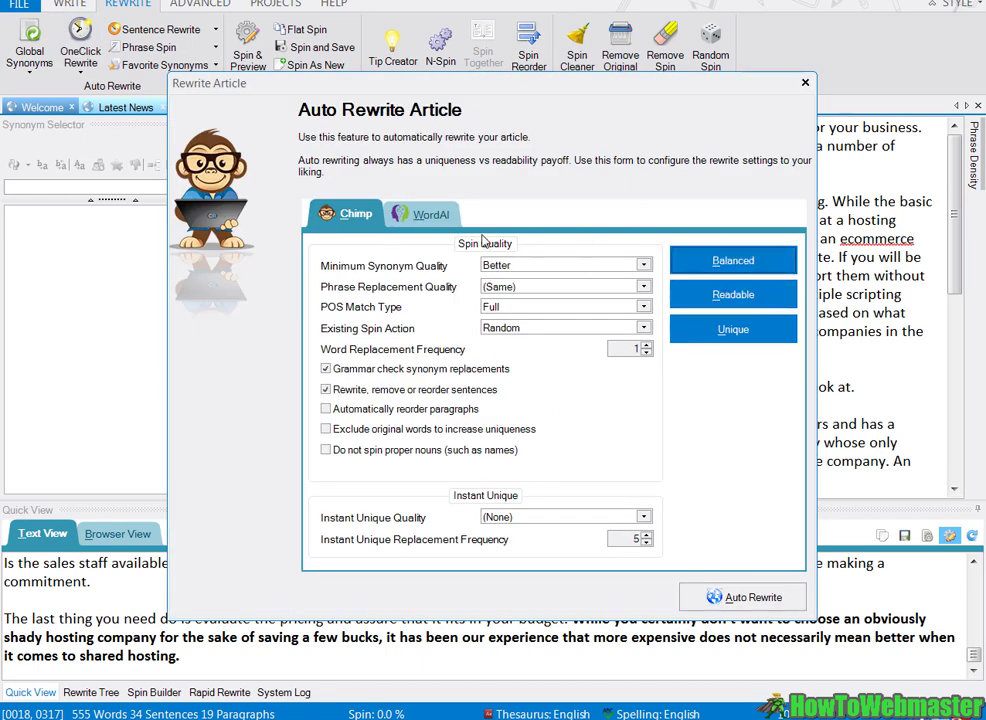
left_click(548, 267)
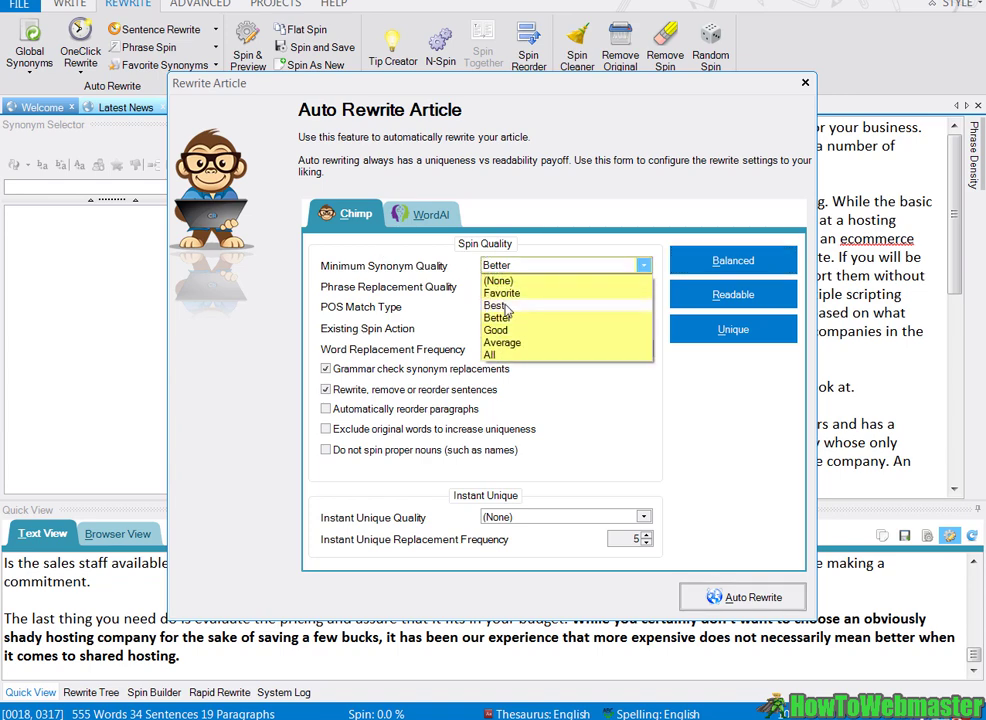
left_click(497, 317)
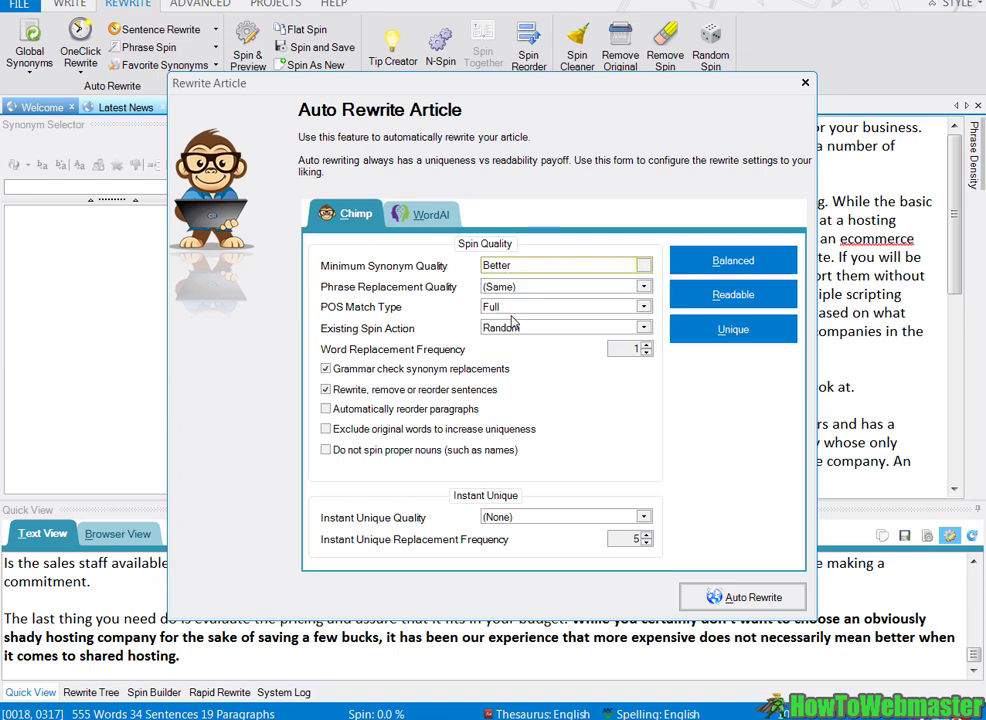
left_click(733, 261)
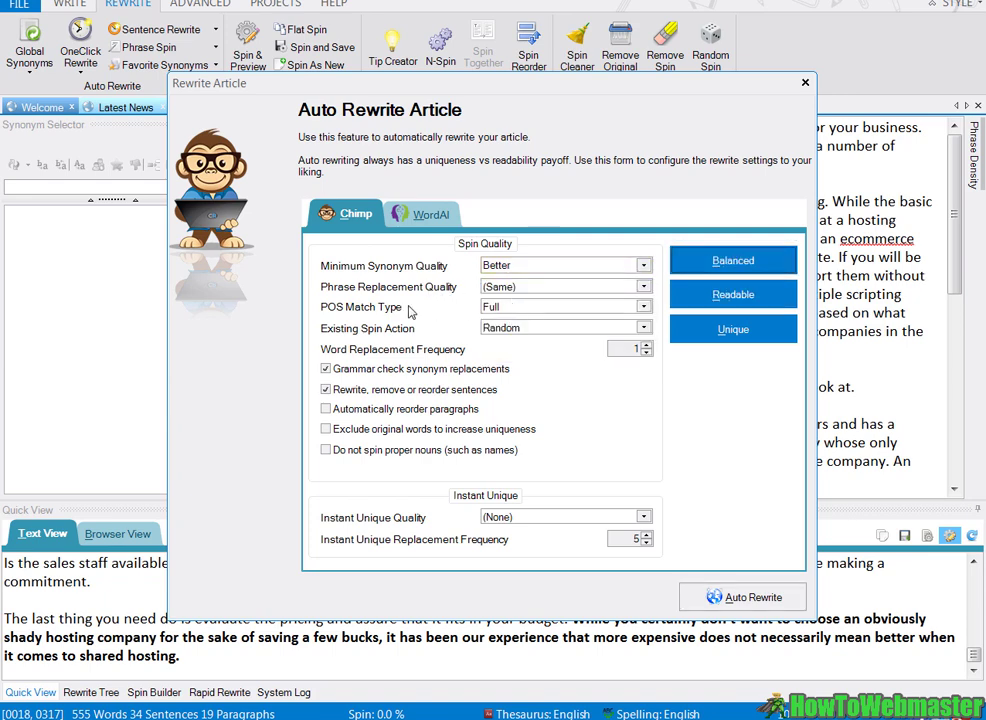
left_click(530, 287)
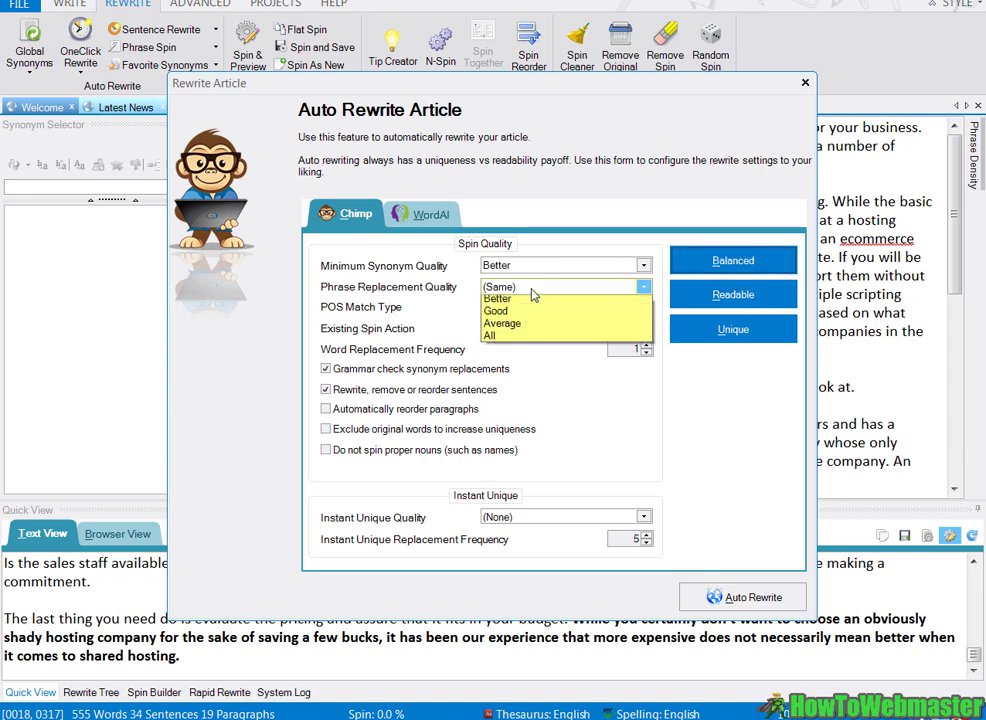
left_click(518, 314)
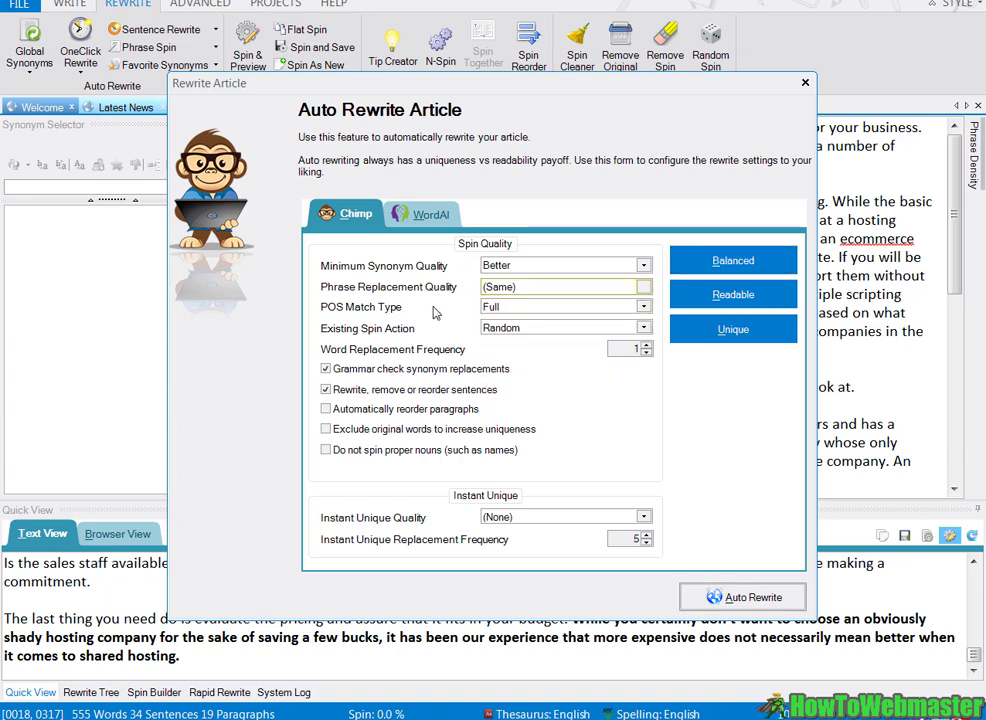
left_click(326, 390)
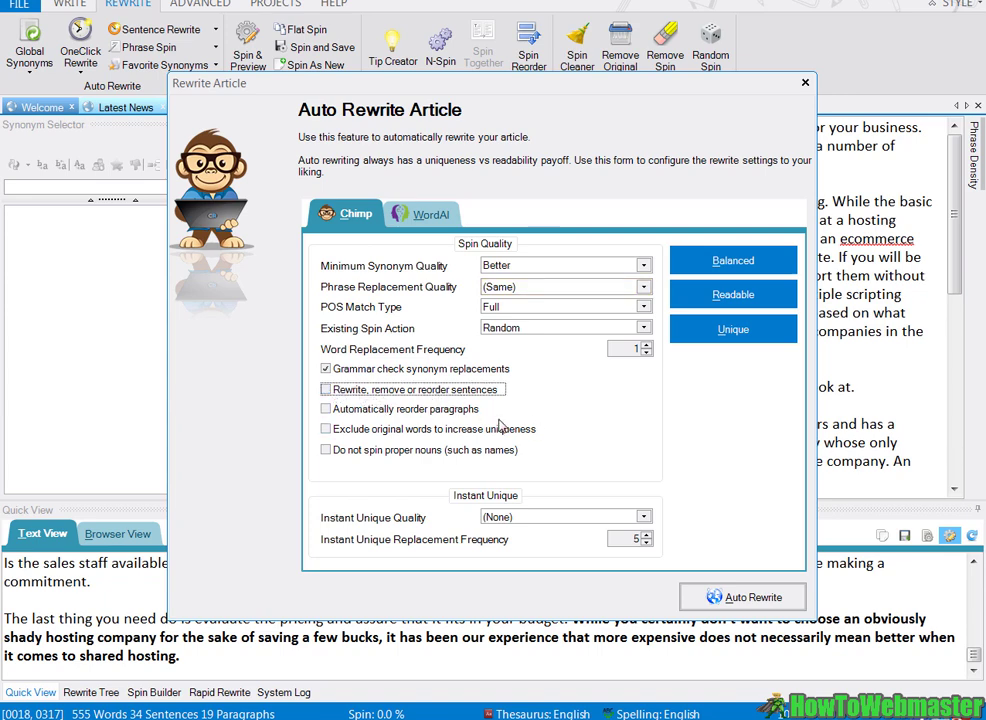
left_click(730, 605)
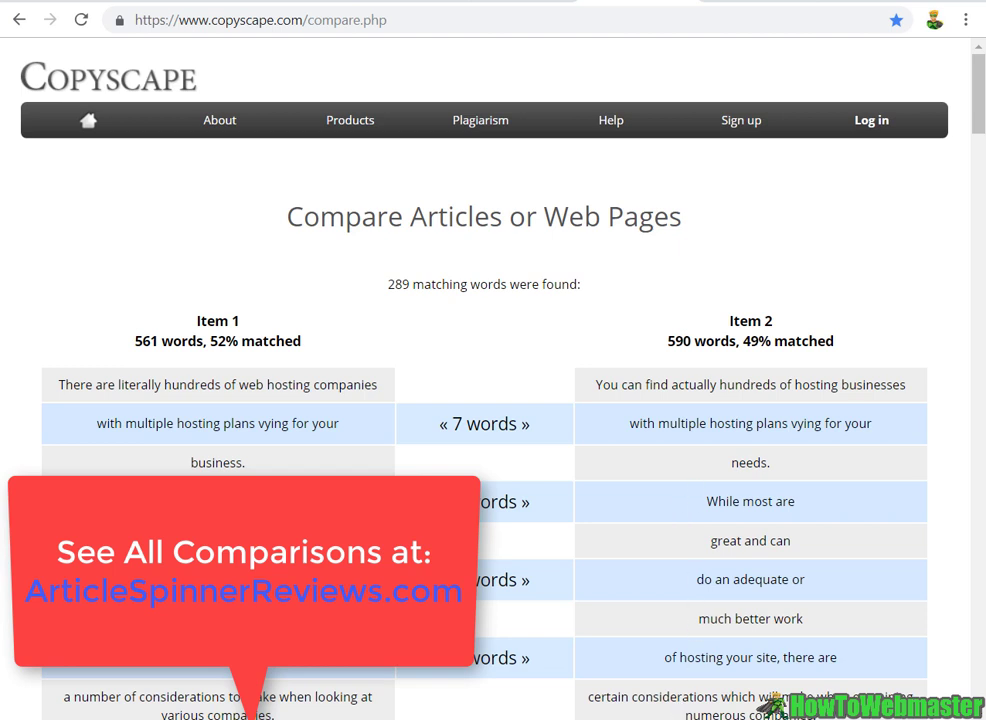
Step: Highlight the Balanced rewrite's '49% matched' figure under Item 2 in Copyscape
left_click_drag(744, 340, 856, 343)
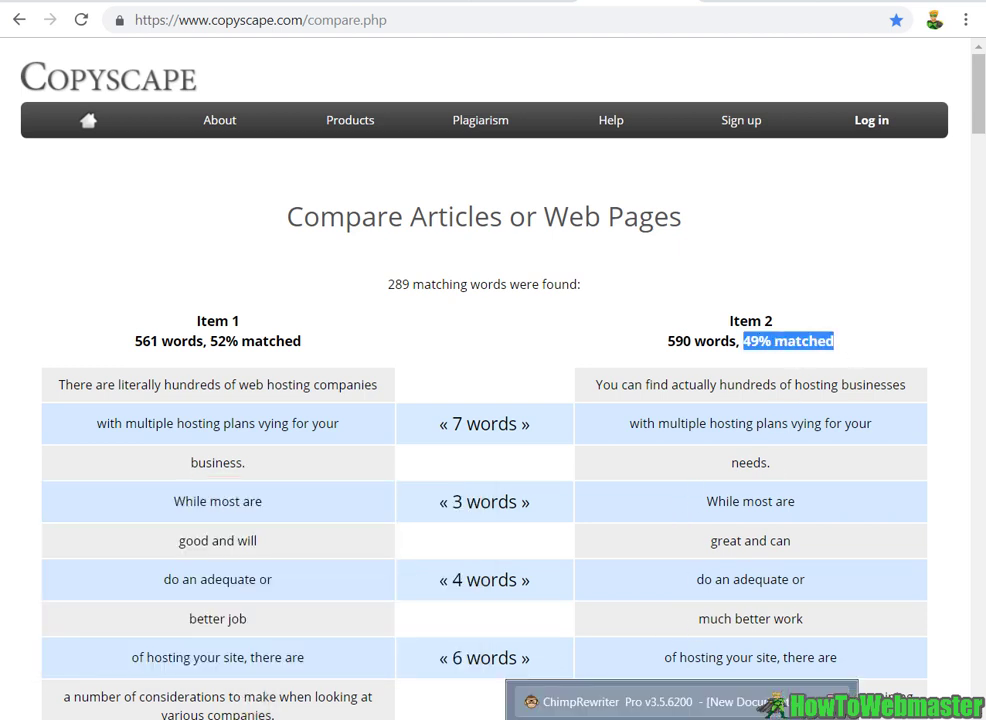
Step: Back in Chimp Rewriter, select and then deselect the Balanced rewrite's opening paragraph
left_click(680, 701)
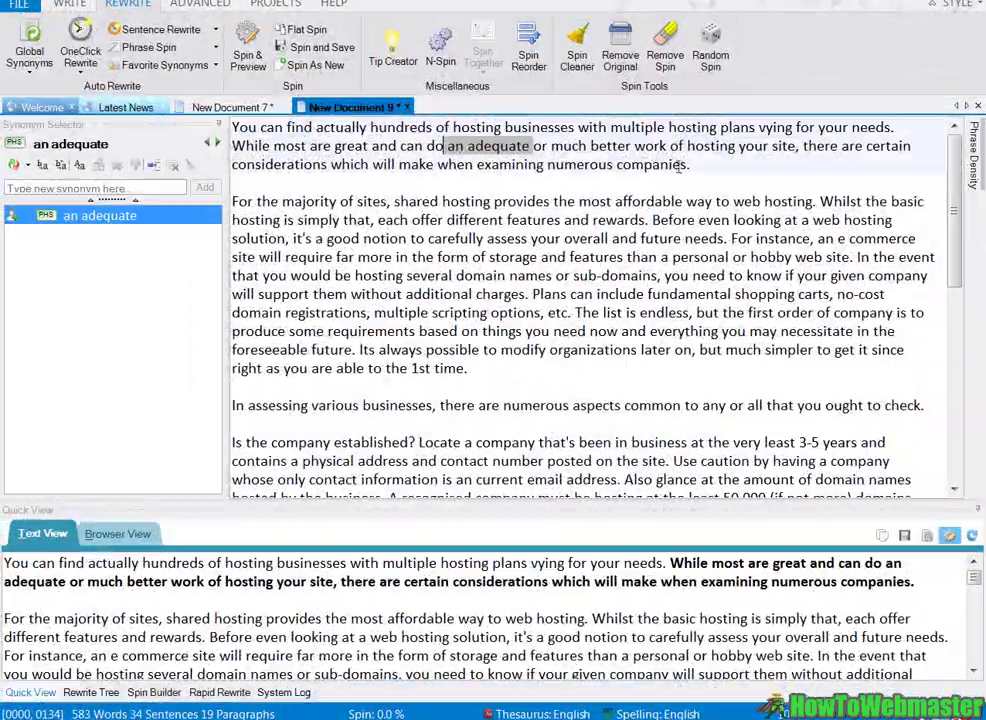
mouse_move(706, 165)
left_mouse_down()
mouse_move(299, 142)
mouse_move(299, 118)
left_mouse_up()
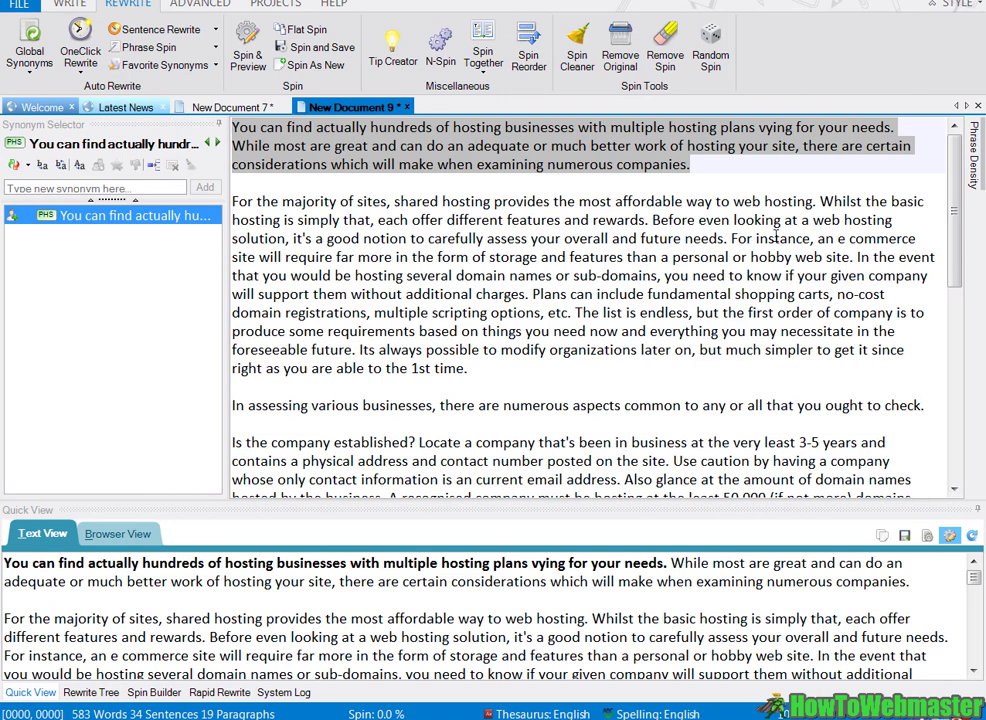
left_click(709, 161)
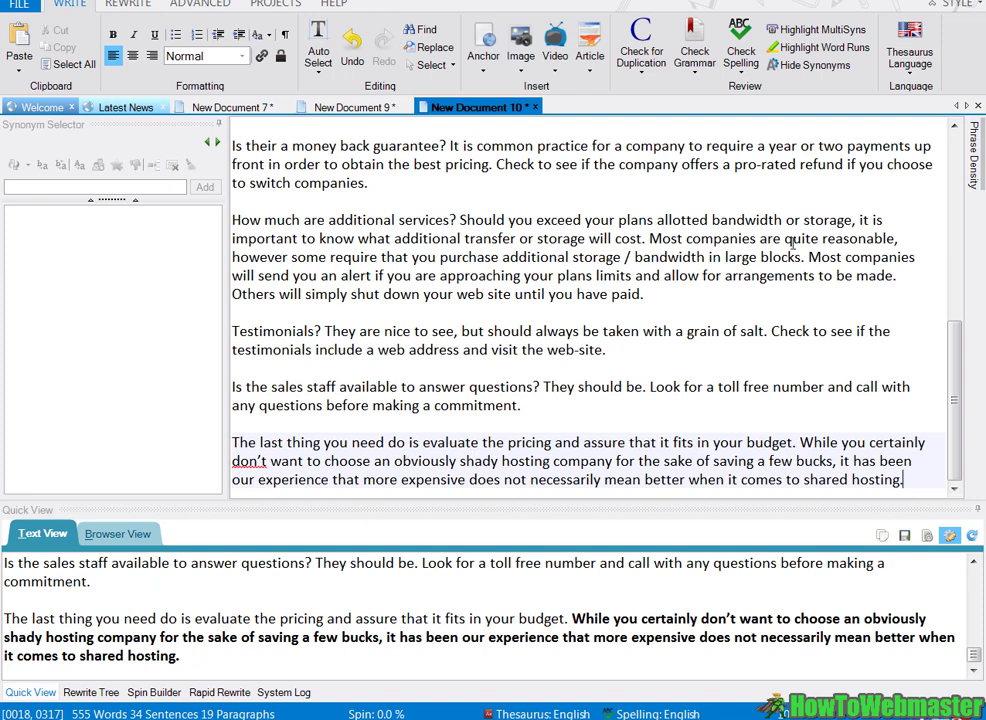
Step: Auto-rewrite with the Unique preset, with Exclude original words and sentence reordering turned off
left_click(128, 4)
left_click(80, 50)
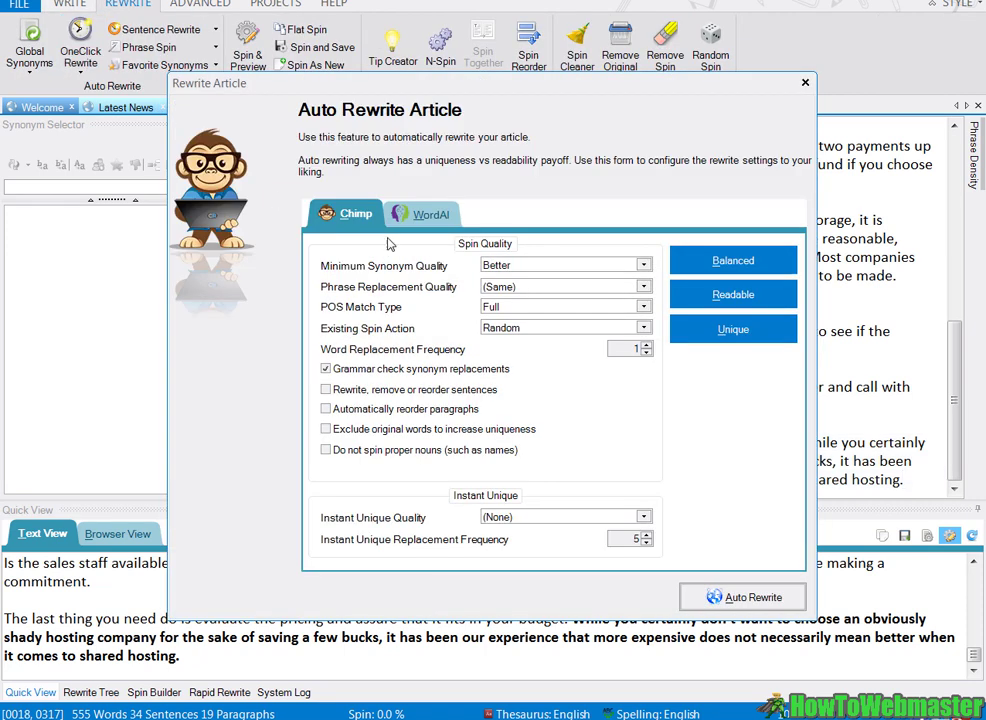
left_click(728, 327)
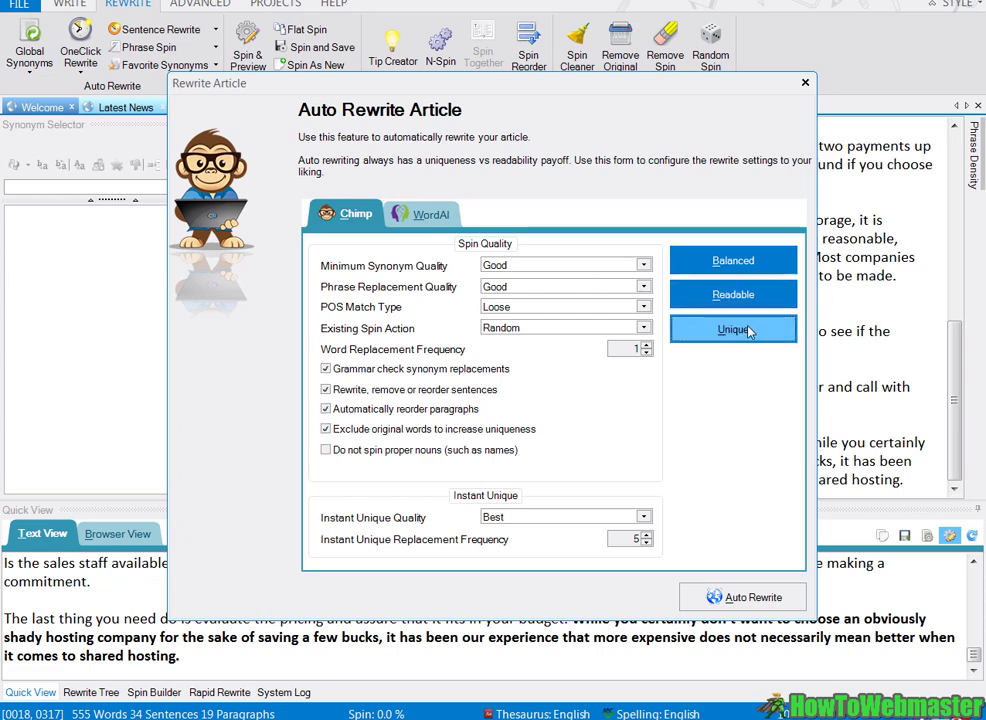
left_click(327, 428)
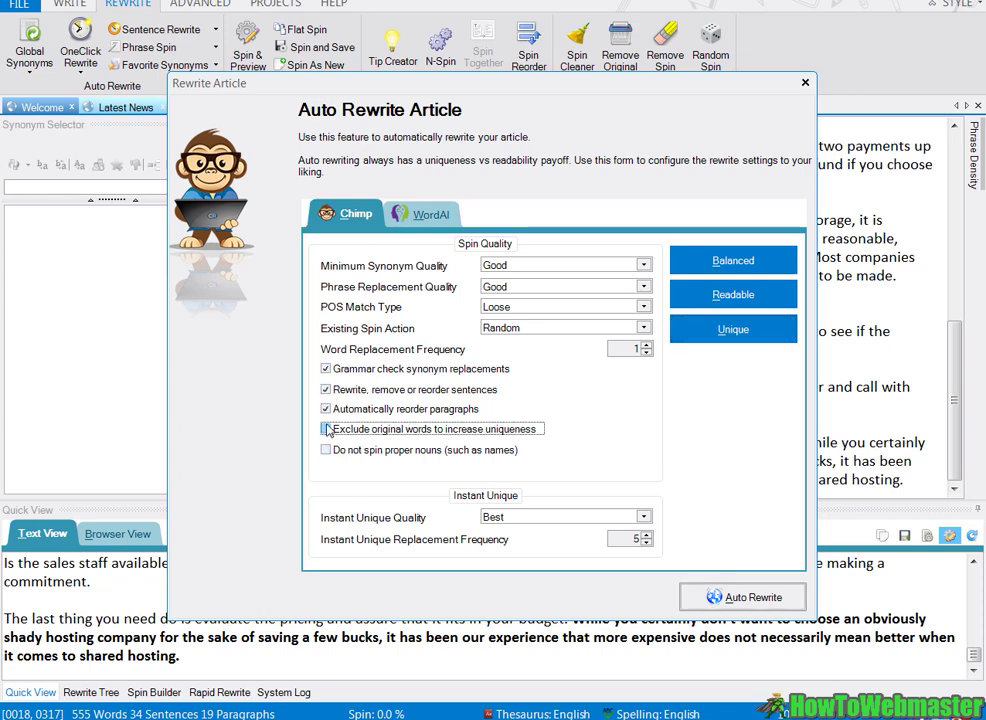
left_click(325, 416)
left_click(325, 389)
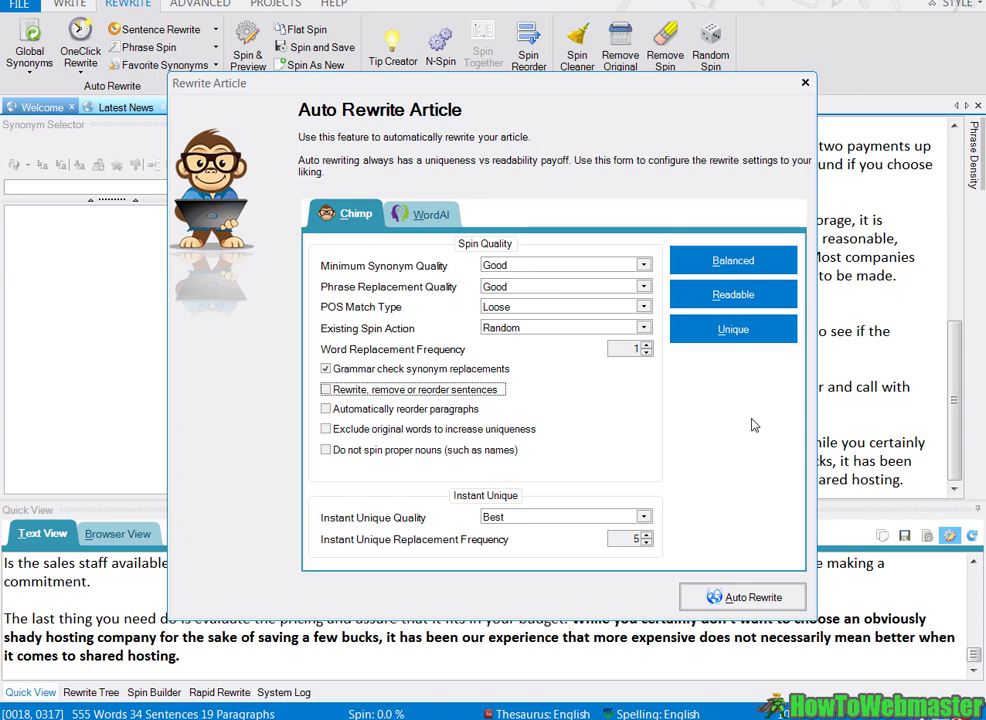
left_click(752, 598)
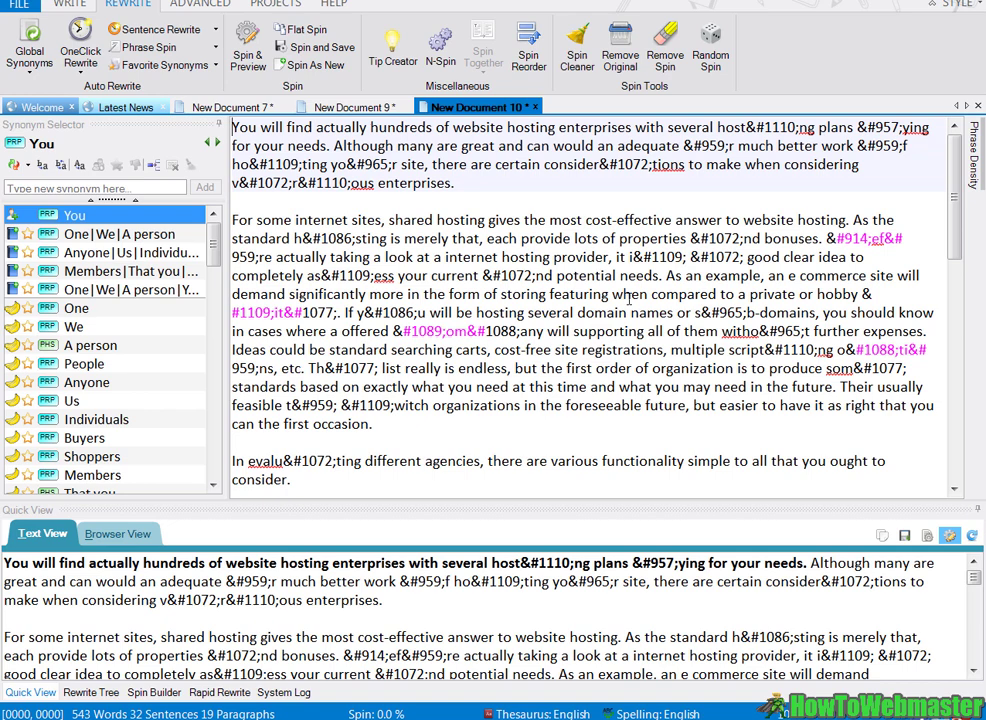
Step: Select several garbled spun words and phrases to check them in the Synonym Selector
scroll(505, 287, "down", 1)
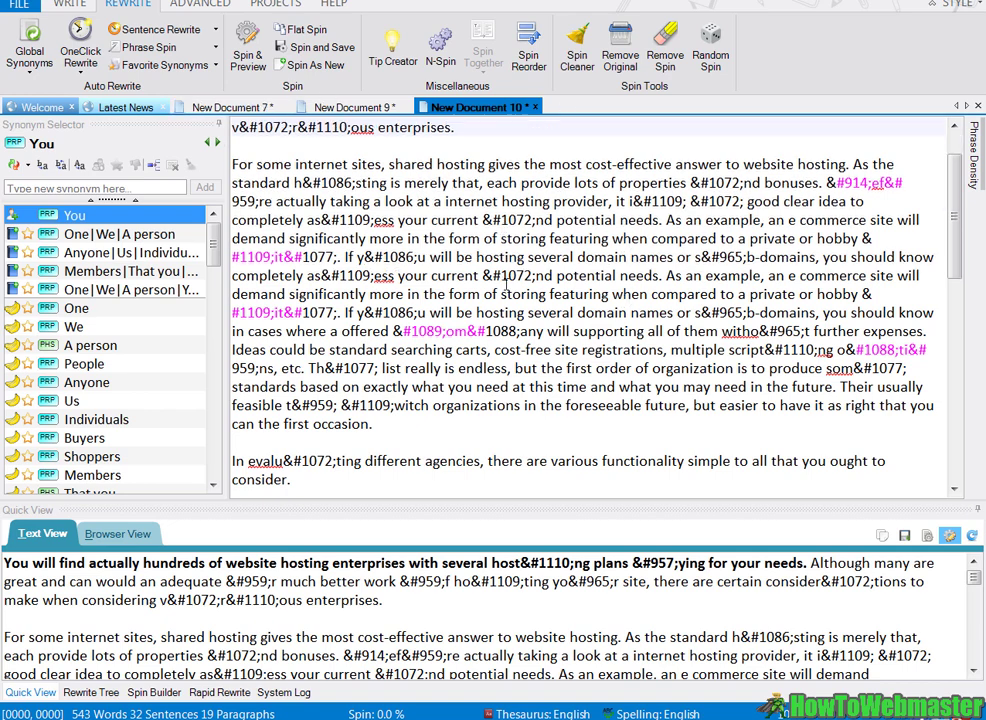
scroll(505, 287, "up", 1)
left_click(865, 238)
left_click_drag(690, 238, 773, 238)
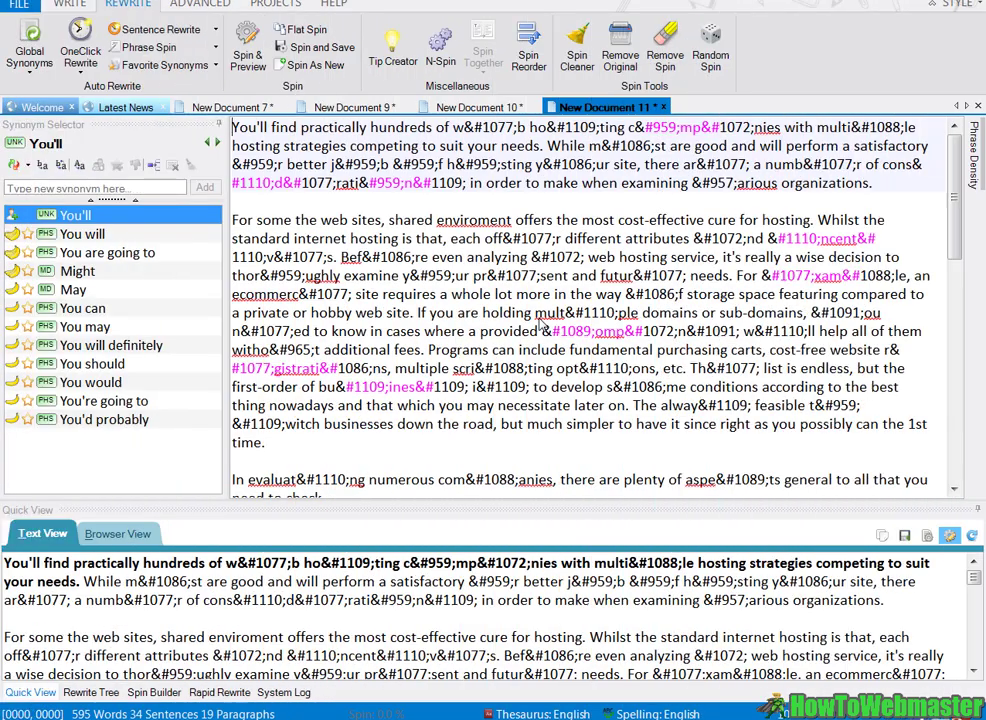
left_click(598, 331)
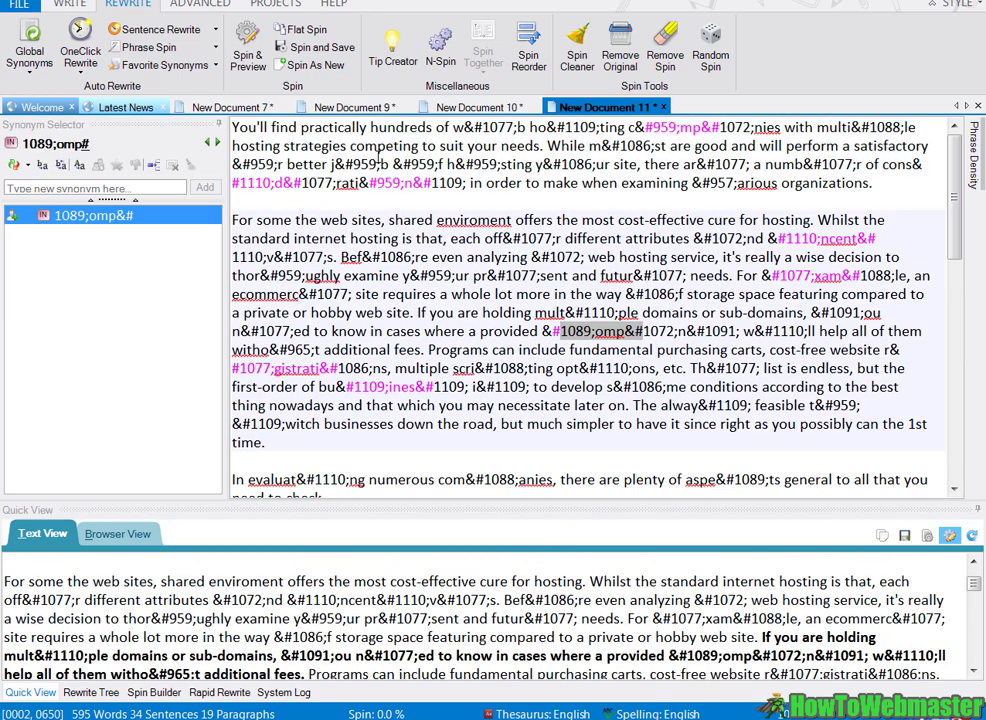
scroll(541, 304, "down", 10)
scroll(541, 308, "up", 10)
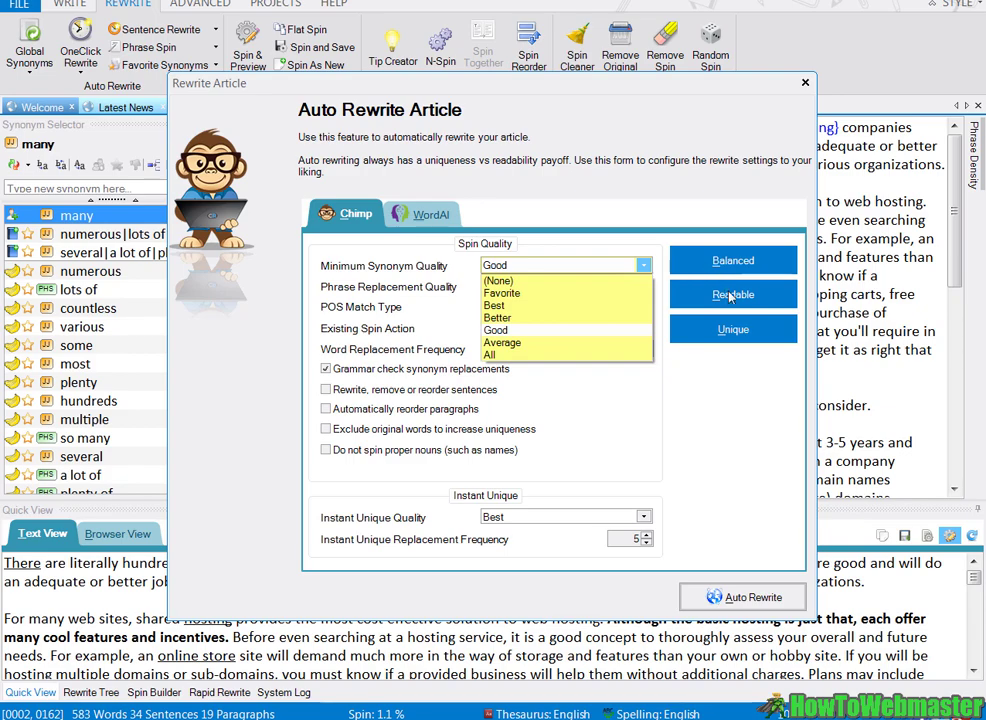
Step: Choose the Readable preset in the Auto Rewrite Article dialog
left_click(730, 296)
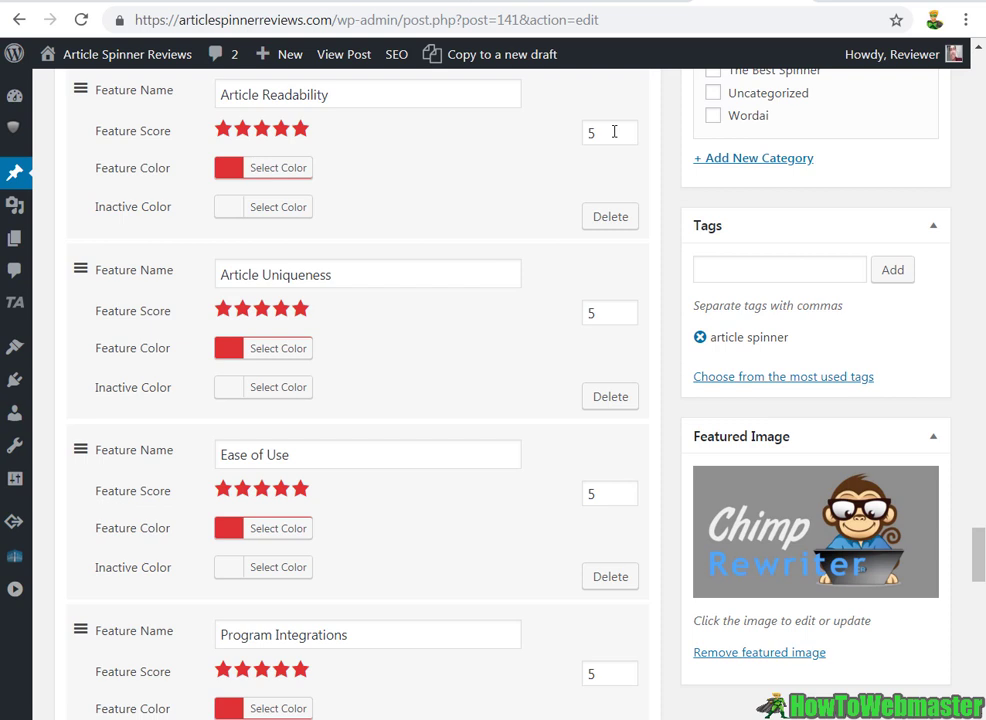
Step: Enter feature scores of 4.25 for Readability, 4 for Uniqueness and 3.5 for Ease of Use
left_click(614, 131)
key("BackSpace")
type("4.25")
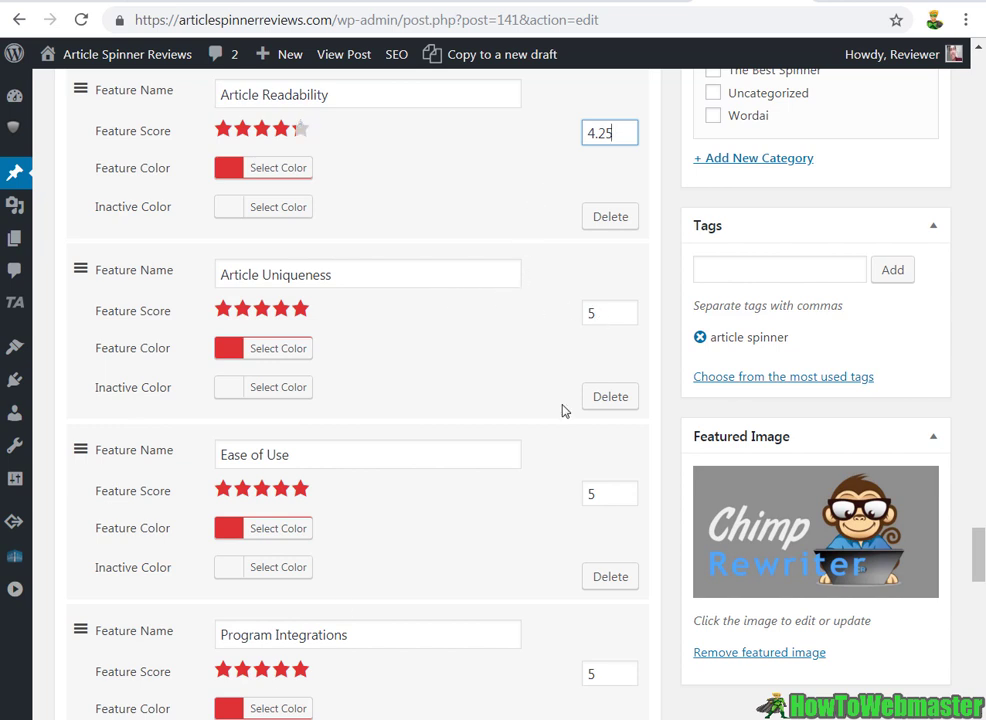
double_click(588, 312)
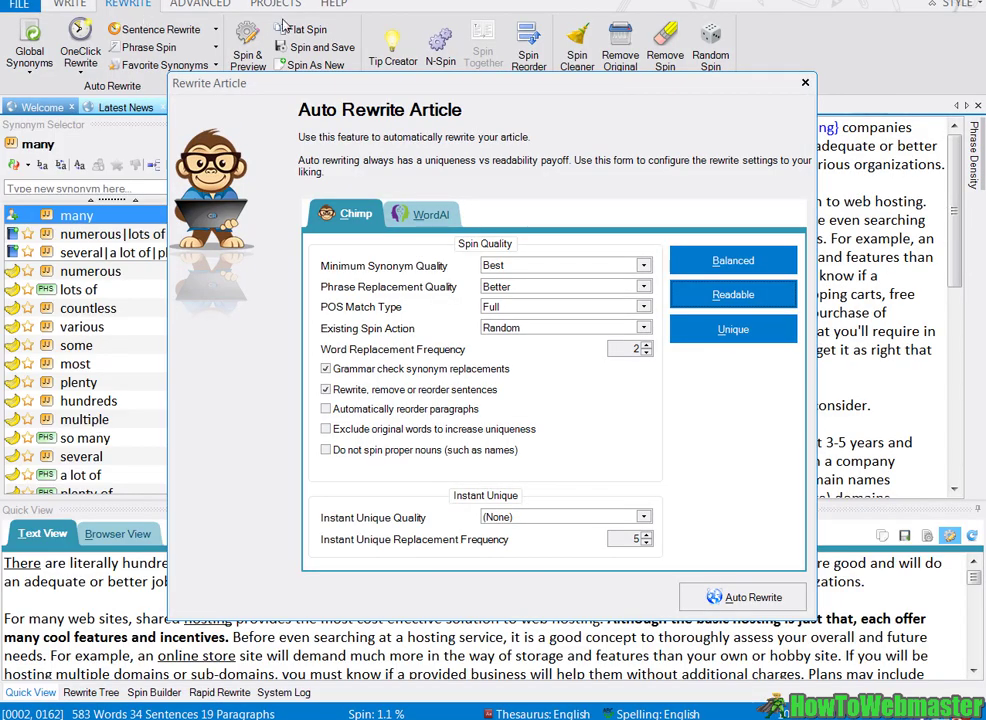
key("Escape")
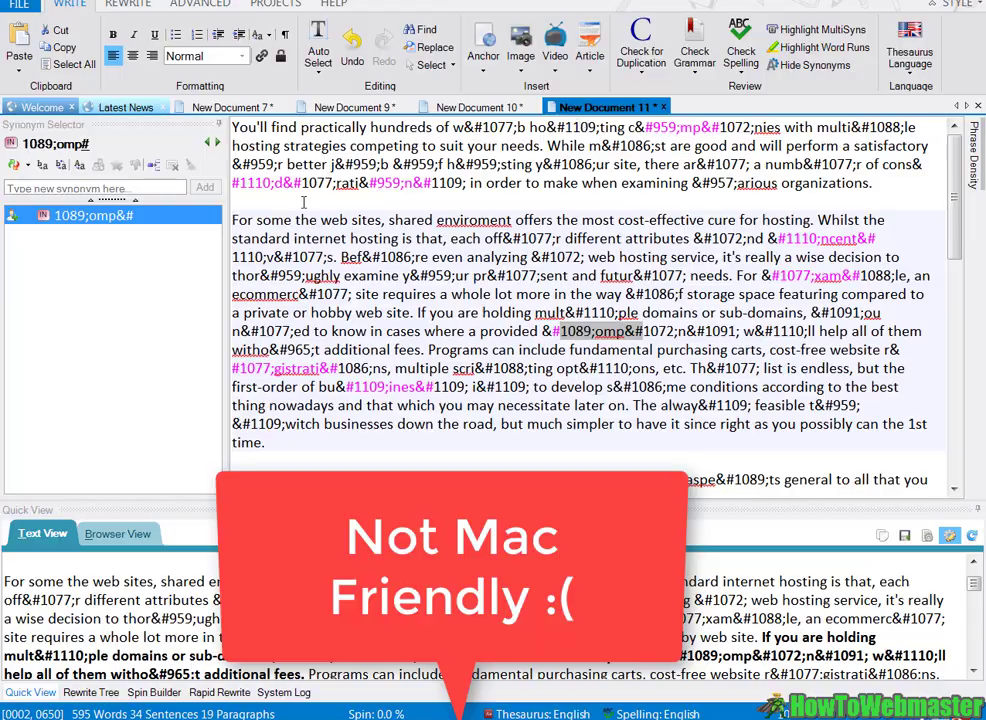
left_click(443, 187)
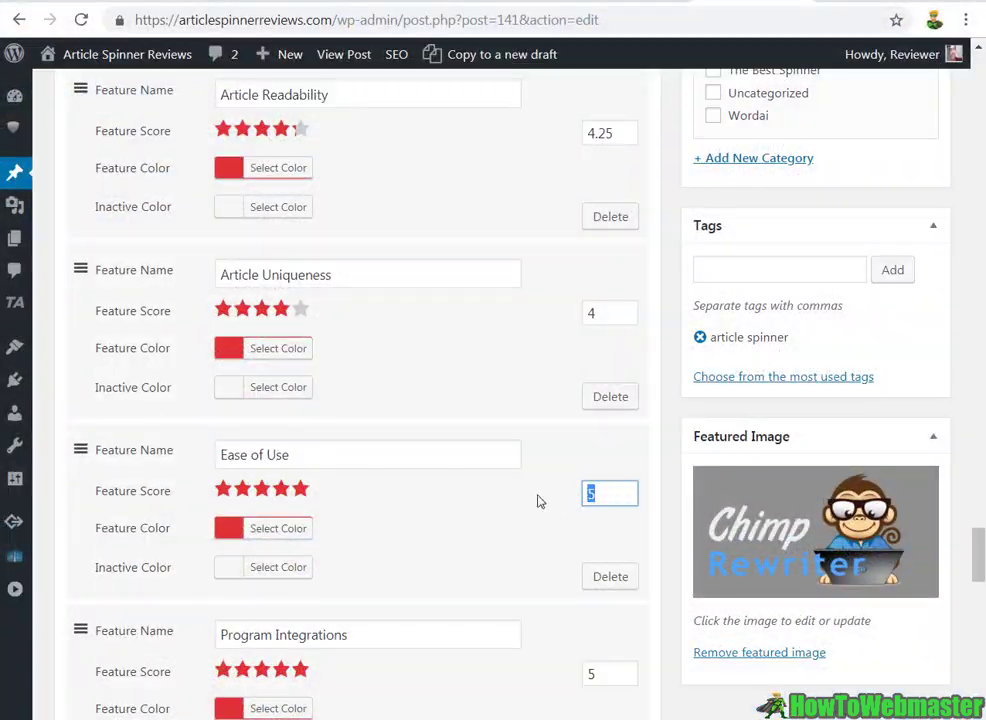
type("3.5")
scroll(502, 495, "down", 2)
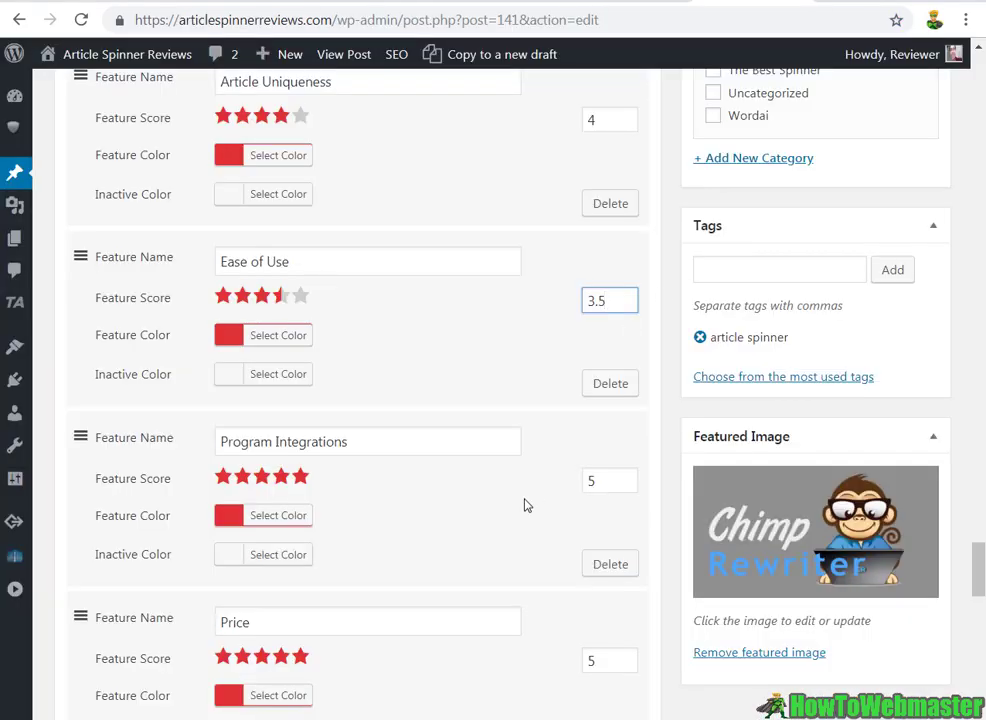
Step: Note the monthly API request limit and rate Program Integrations 4.5
left_click_drag(615, 481, 576, 480)
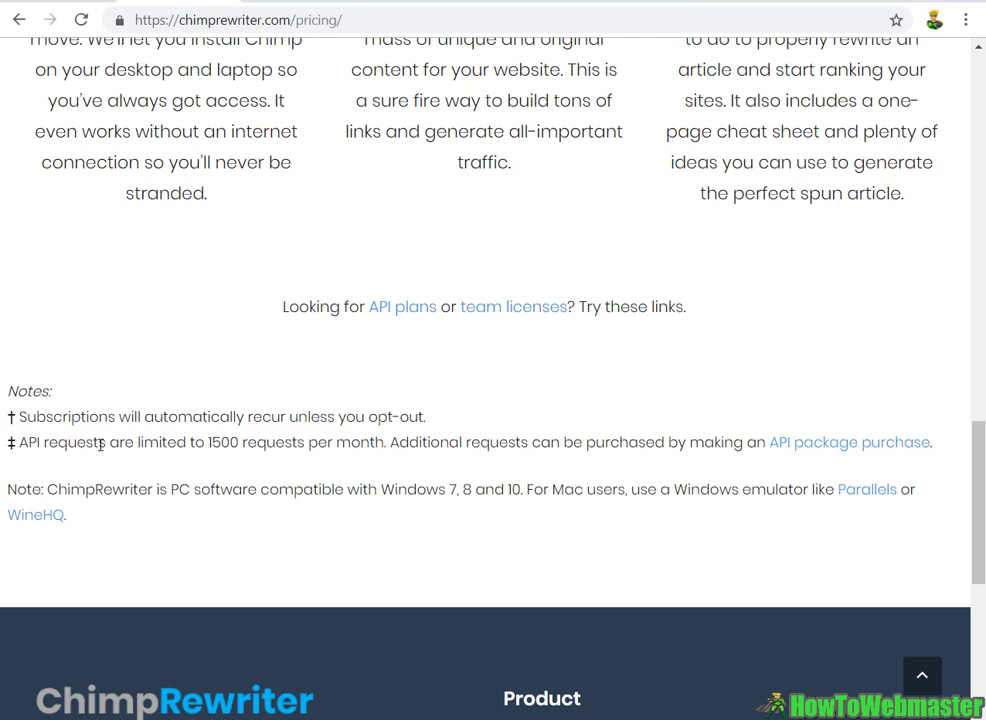
left_click_drag(210, 442, 387, 442)
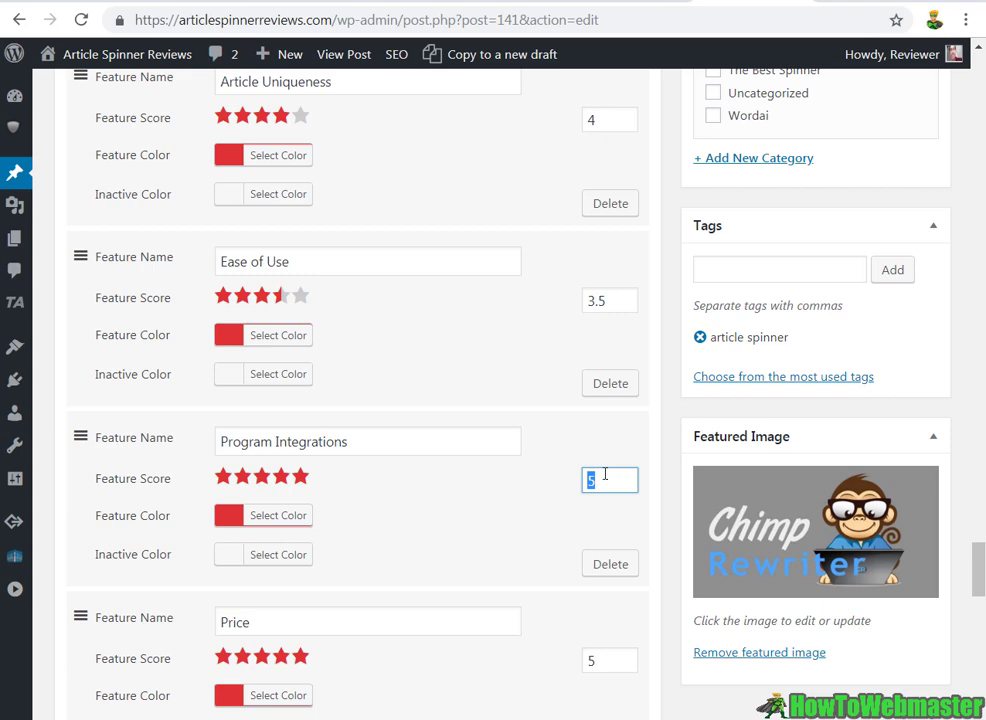
type("4.5")
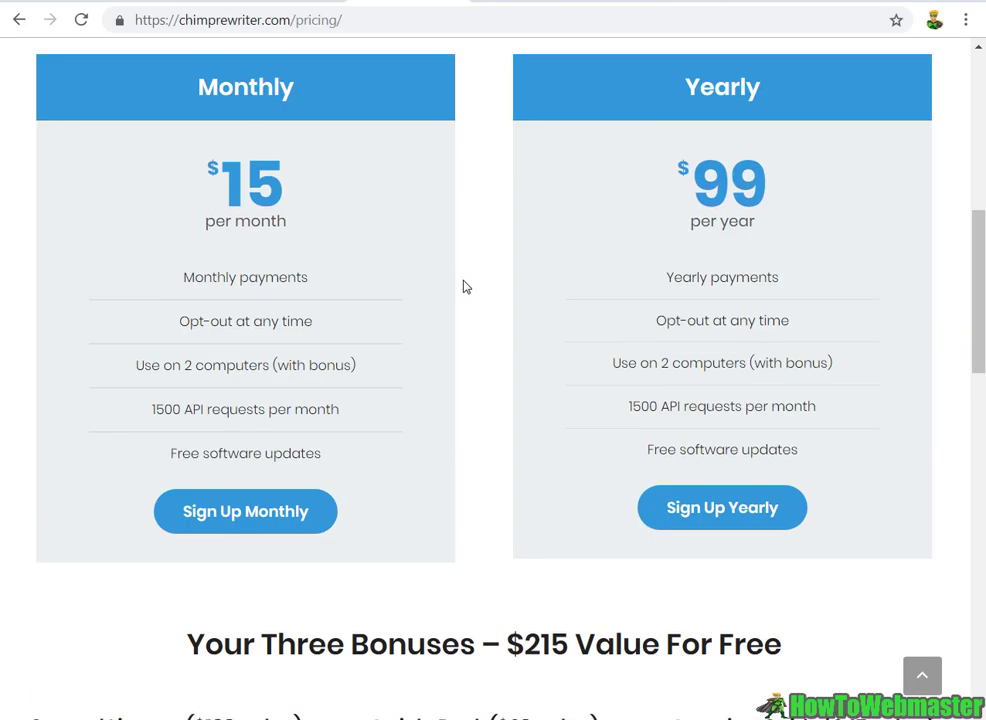
Step: Highlight the $15 monthly and $99 yearly plan prices on the pricing page
scroll(246, 218, "up", 1)
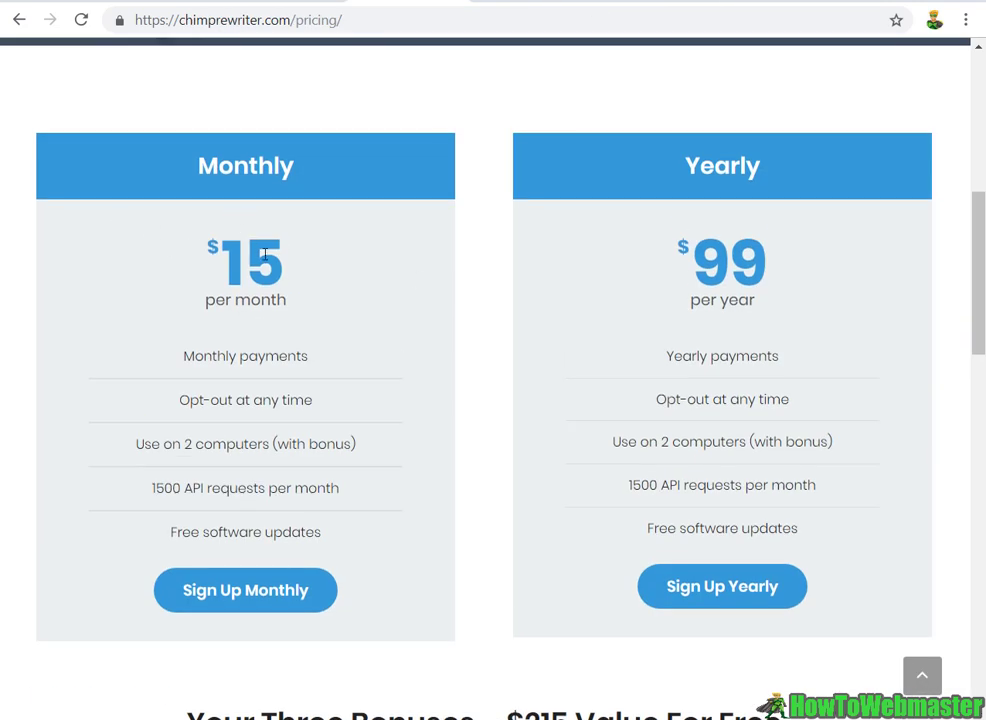
left_click_drag(203, 252, 345, 301)
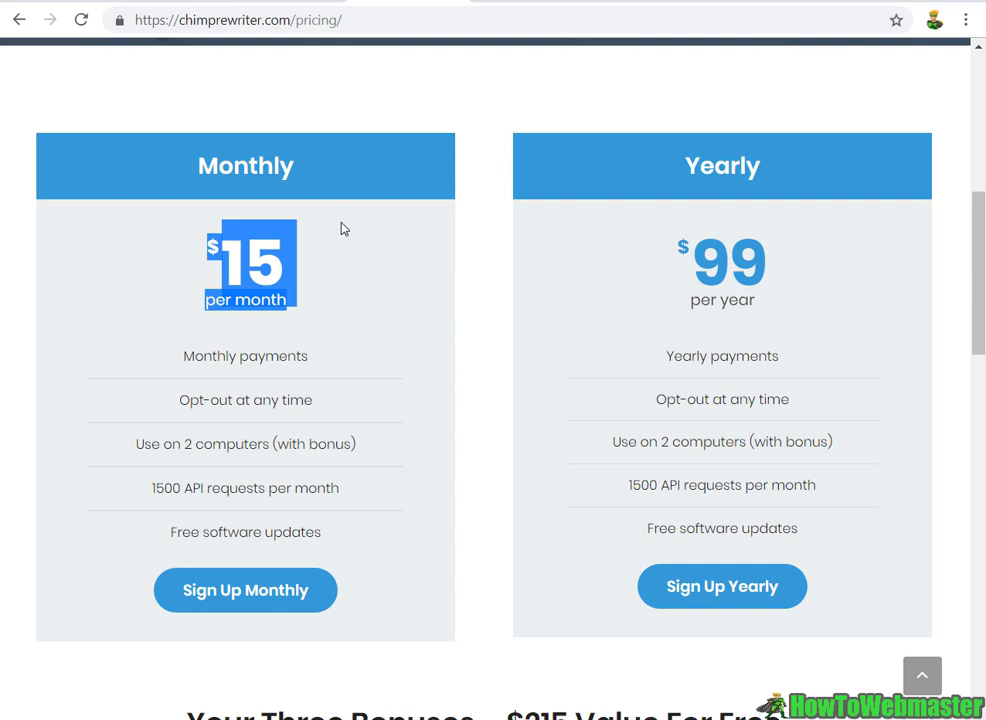
left_click(634, 218)
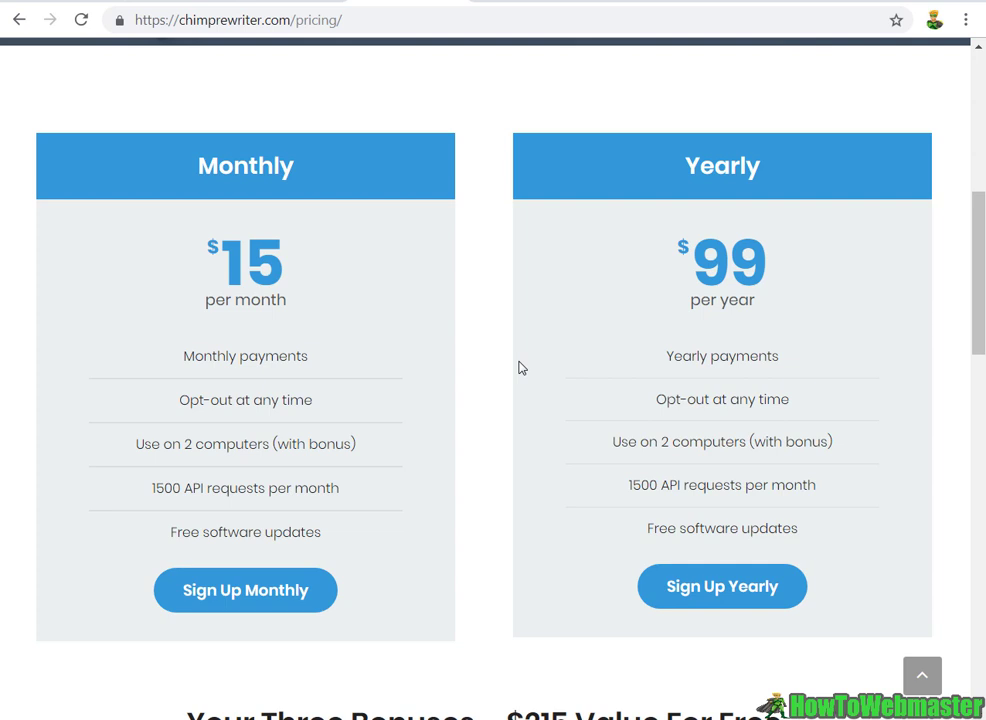
left_click_drag(656, 257, 733, 255)
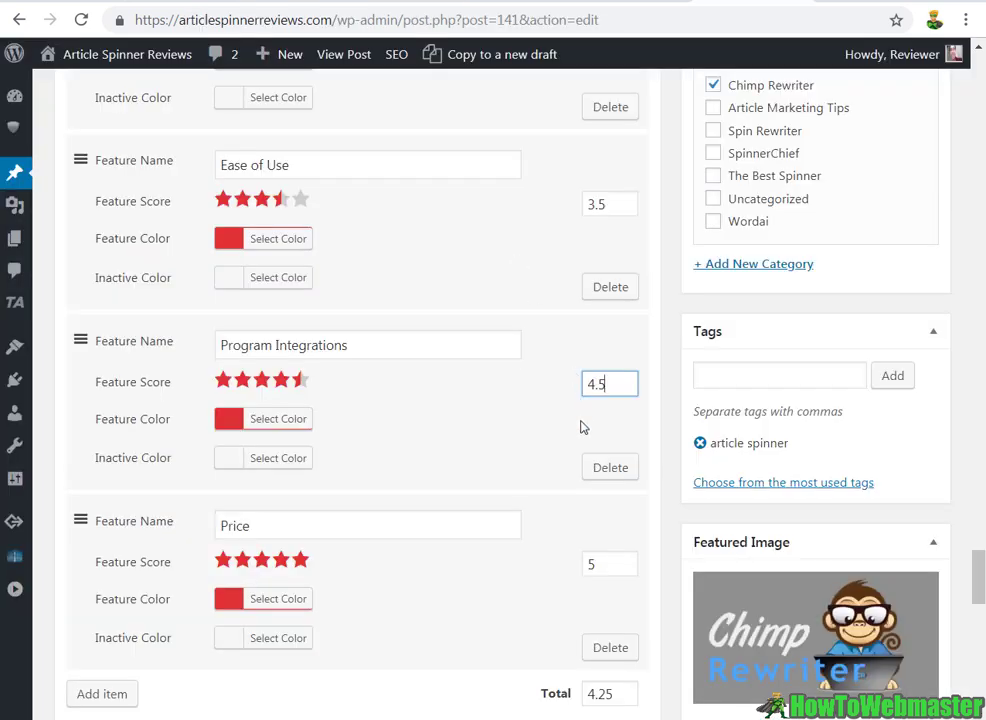
Step: Rate Price 3.5, bringing the total to 3.95, and return to Chimp Rewriter
double_click(592, 564)
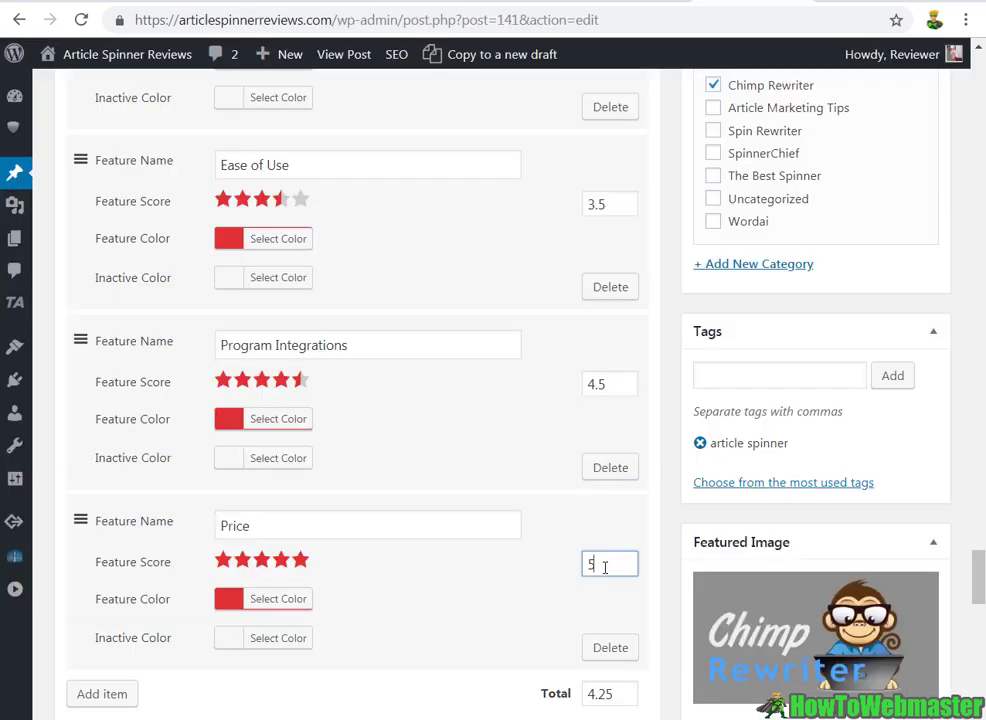
type("3.5")
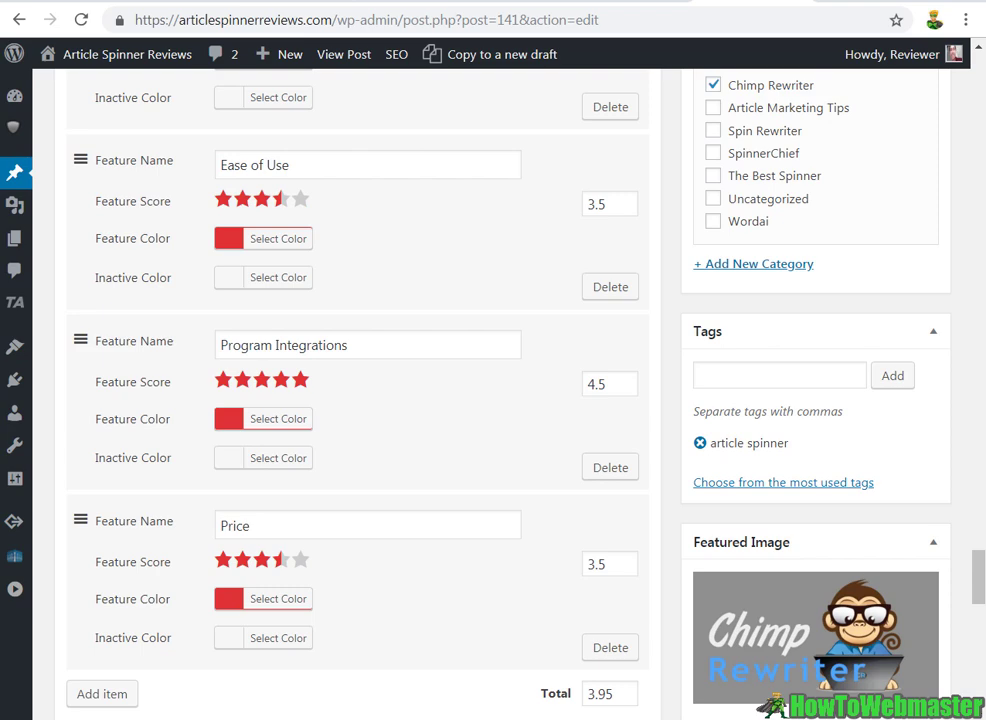
key("alt+Tab")
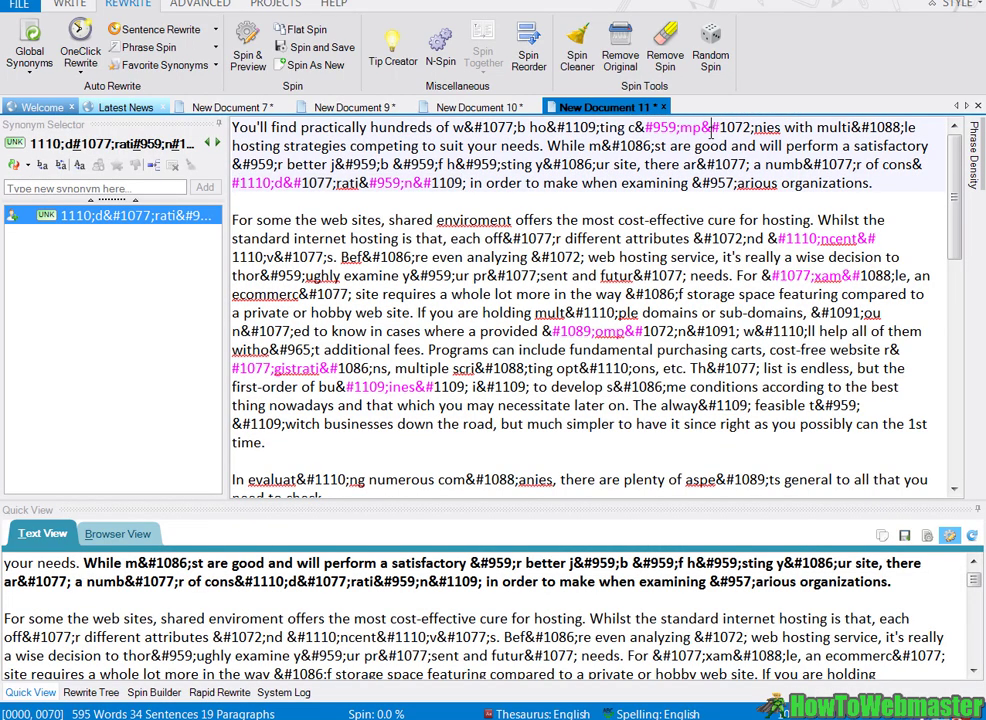
left_click_drag(629, 128, 748, 128)
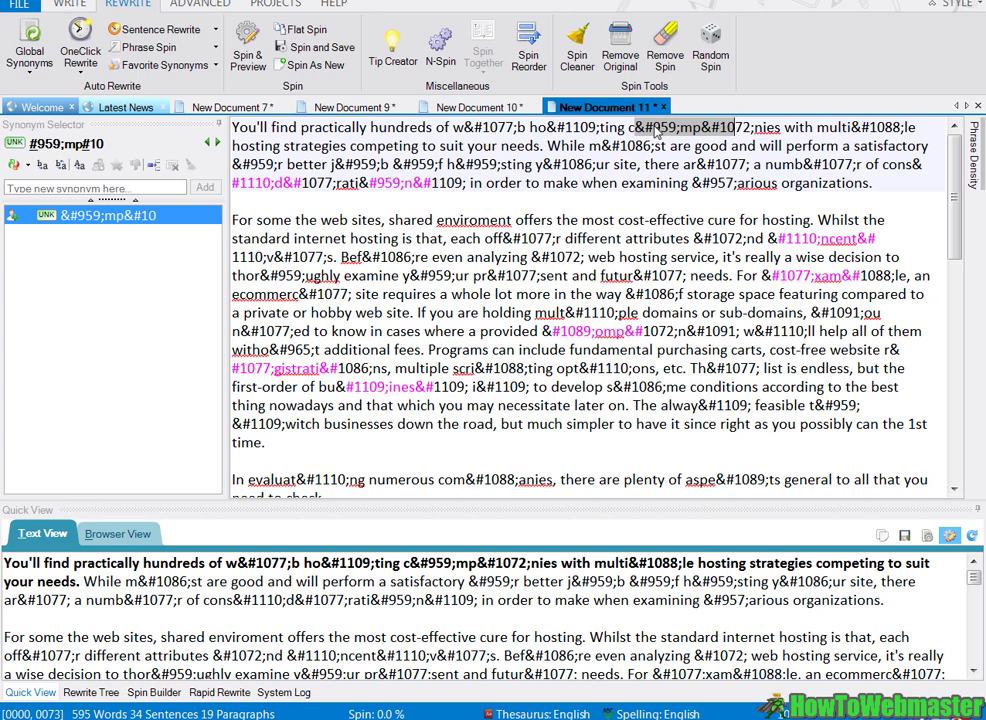
left_click(613, 128)
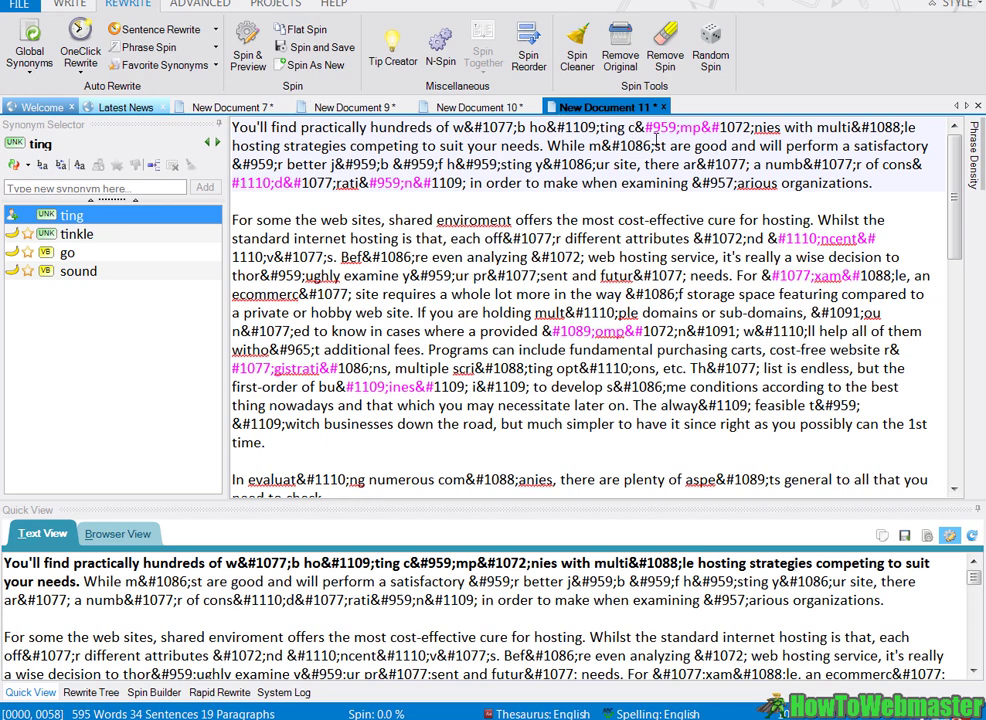
left_click(62, 45)
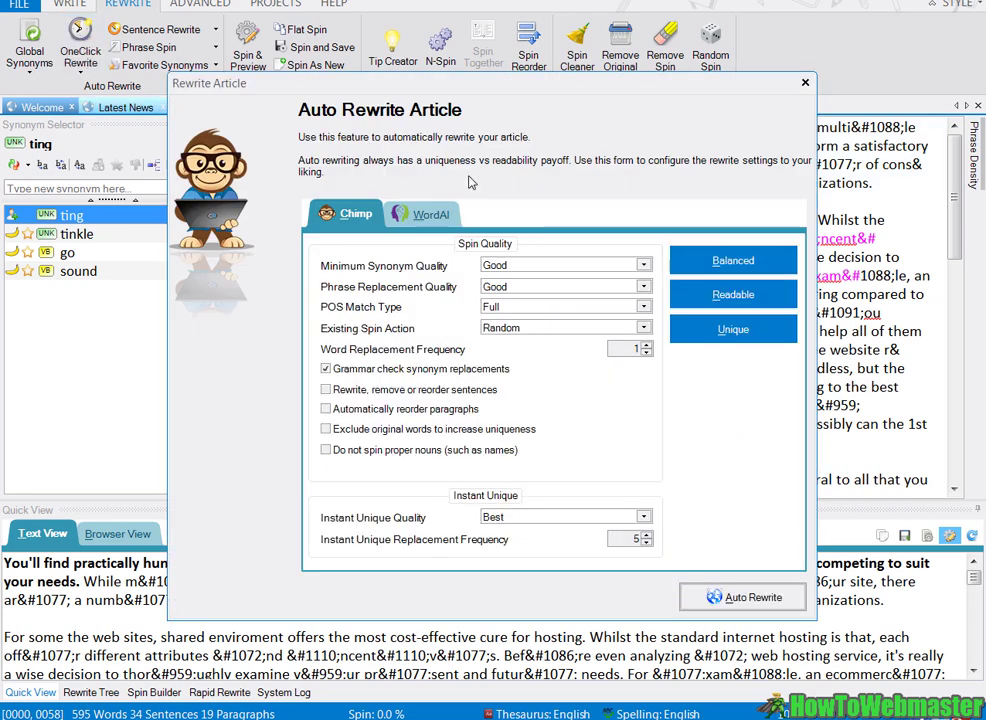
left_click(726, 329)
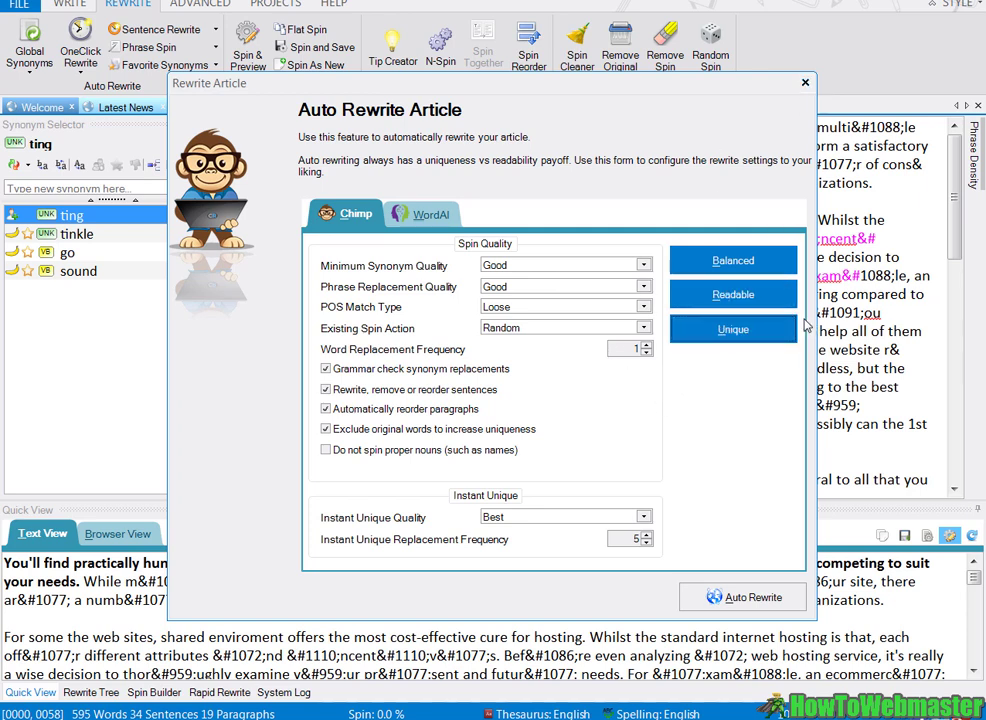
left_click(806, 85)
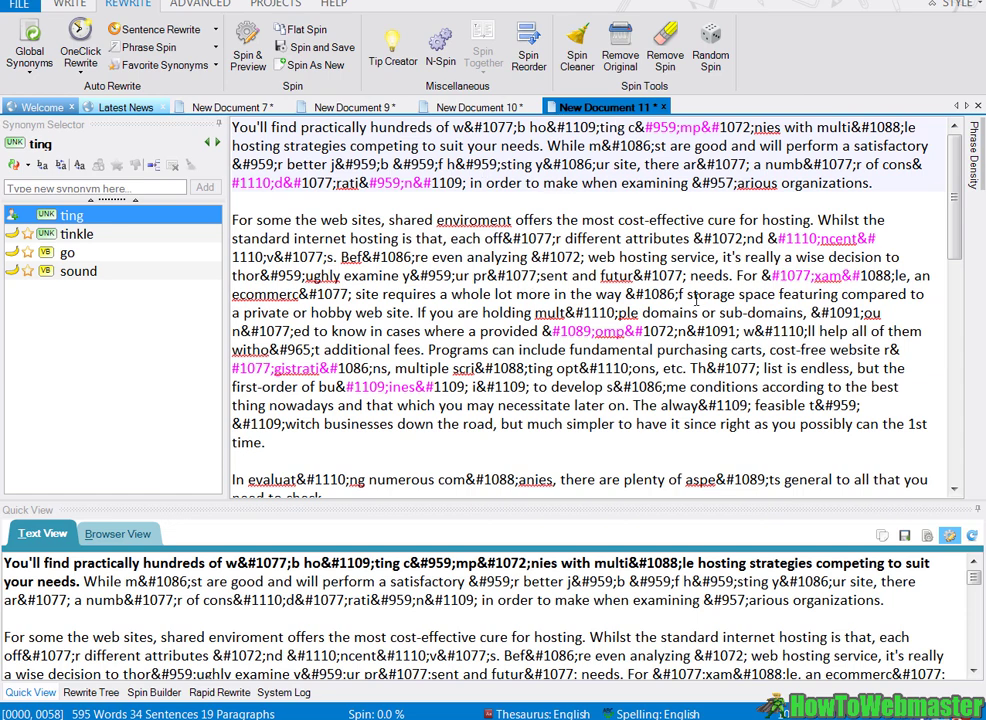
left_click(808, 294)
Step: Select the spun phrase ending at 'decision' in the rewritten hosting article
left_click_drag(778, 238, 884, 257)
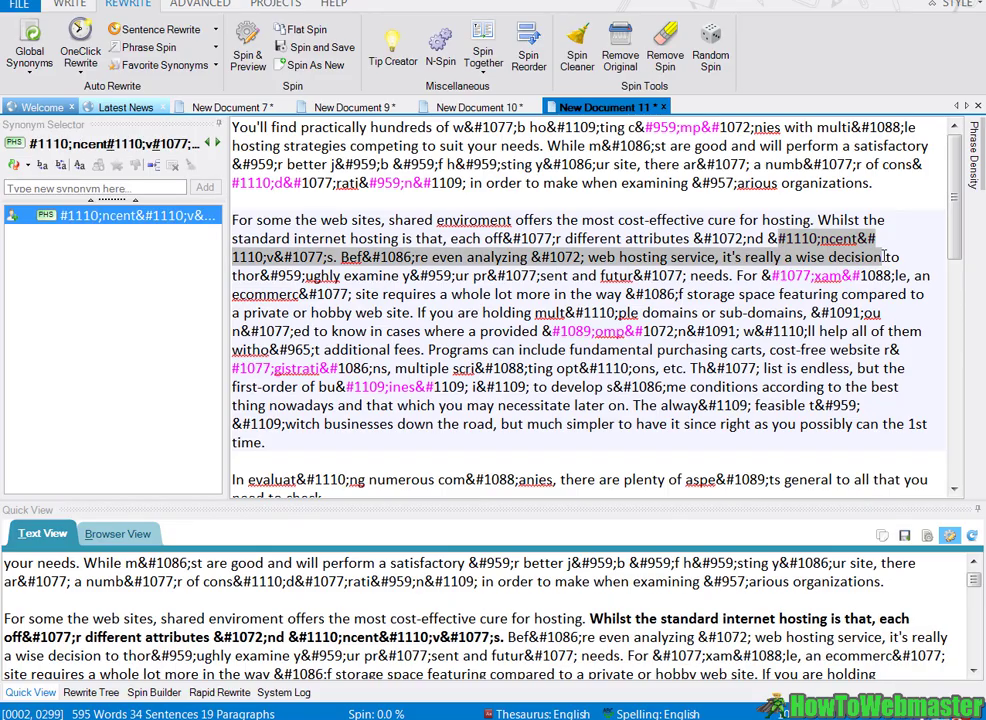